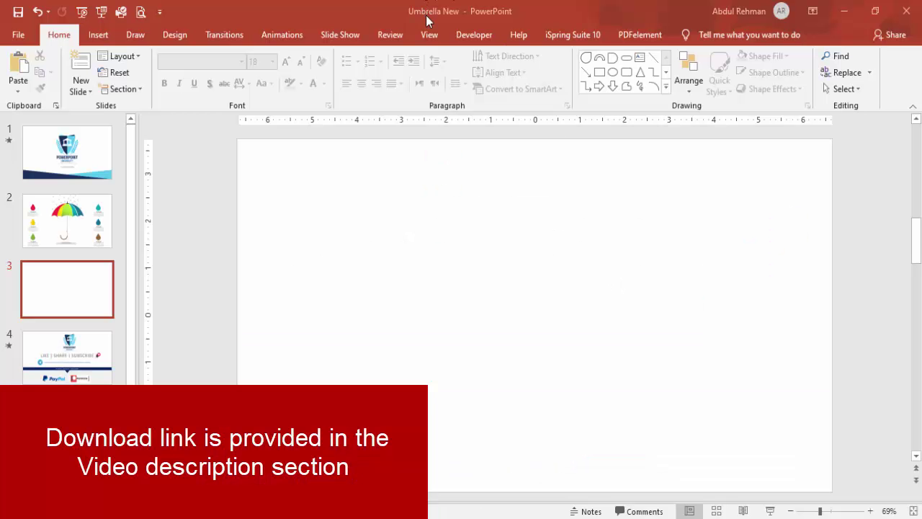
Show the guides and draw a large 5.05" by 5.8" blue oval centred on the vertical guide
click(429, 35)
click(285, 91)
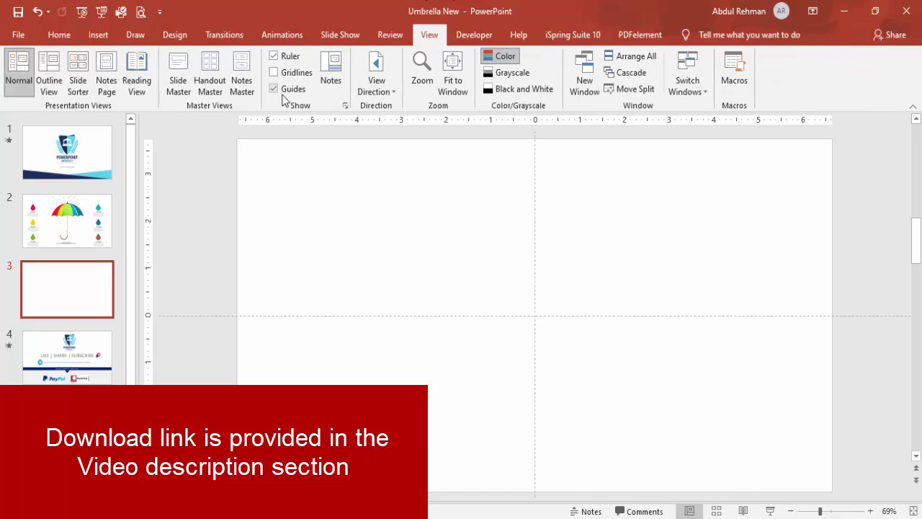
click(98, 35)
click(214, 90)
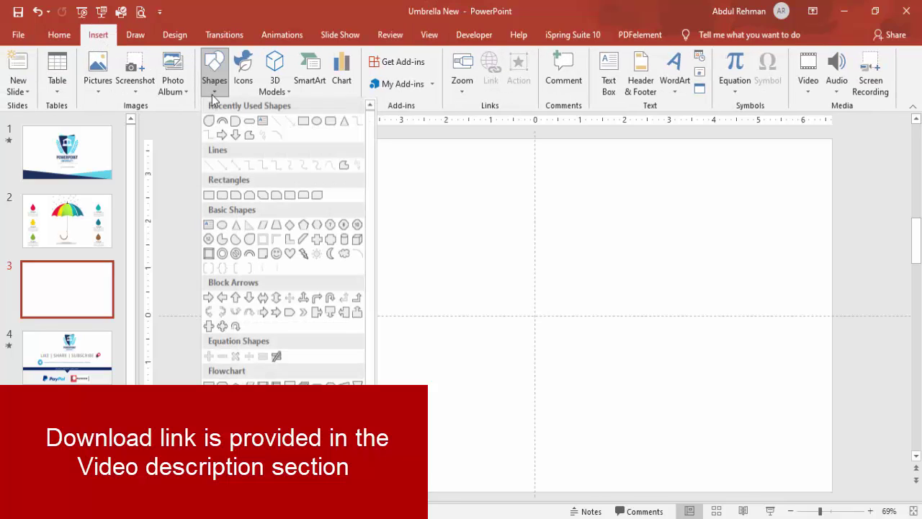
click(222, 224)
drag(447, 199, 706, 437)
drag(650, 380, 620, 377)
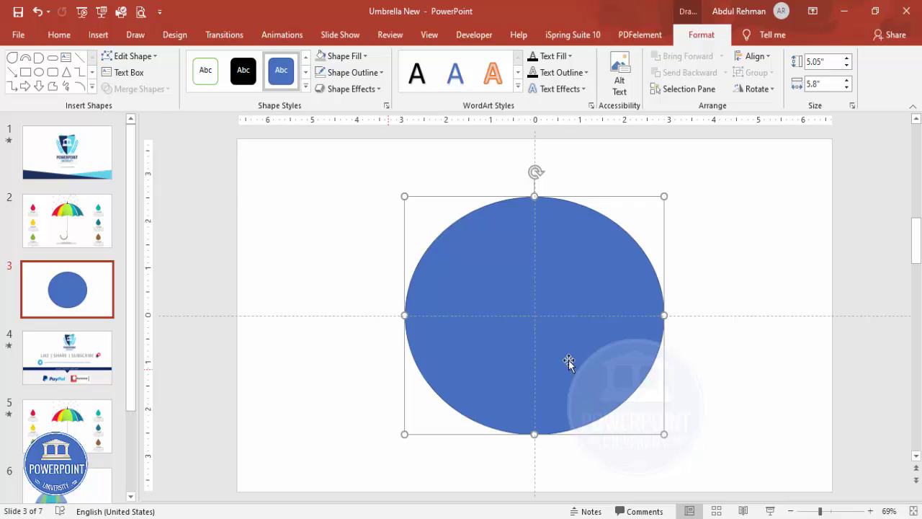
Draw a rectangle over the oval's lower half with its top edge on the horizontal guide
click(764, 370)
click(98, 34)
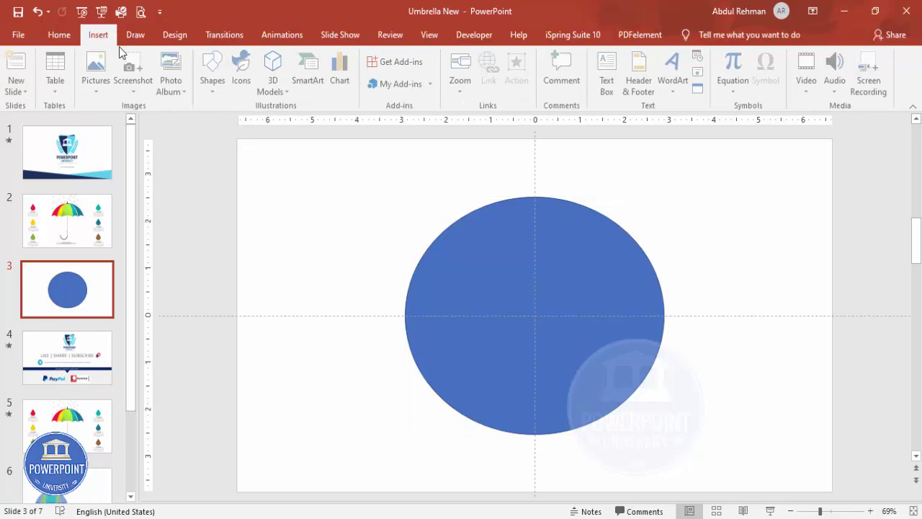
click(214, 75)
click(208, 196)
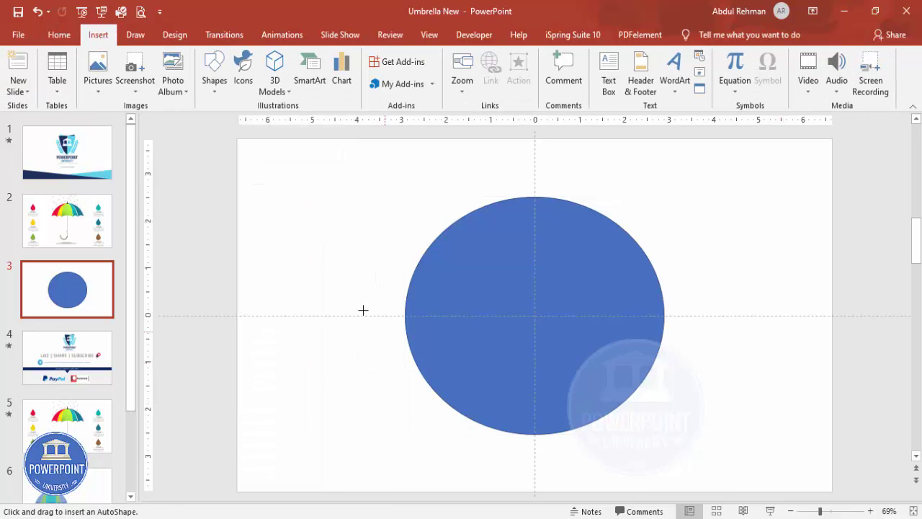
drag(349, 285, 738, 462)
drag(543, 285, 545, 303)
Select the oval and then the rectangle for merging
click(602, 241)
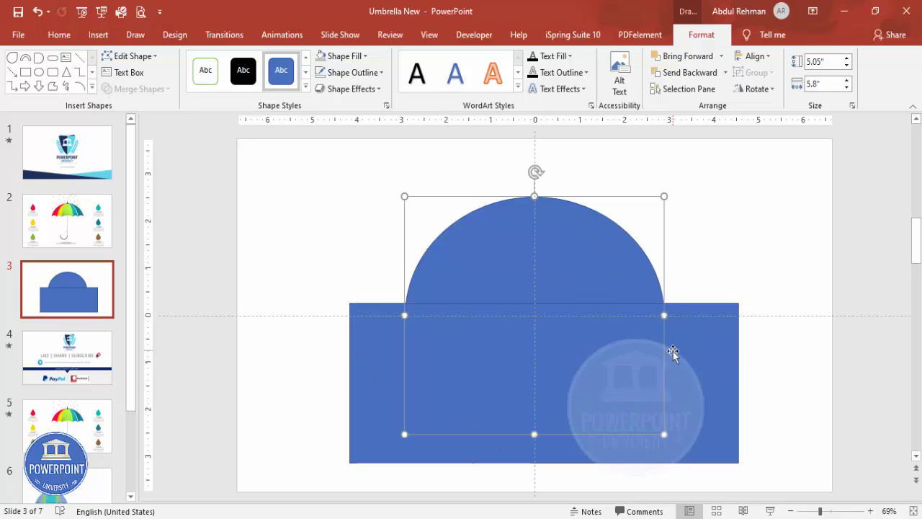
shift+click(704, 357)
click(137, 89)
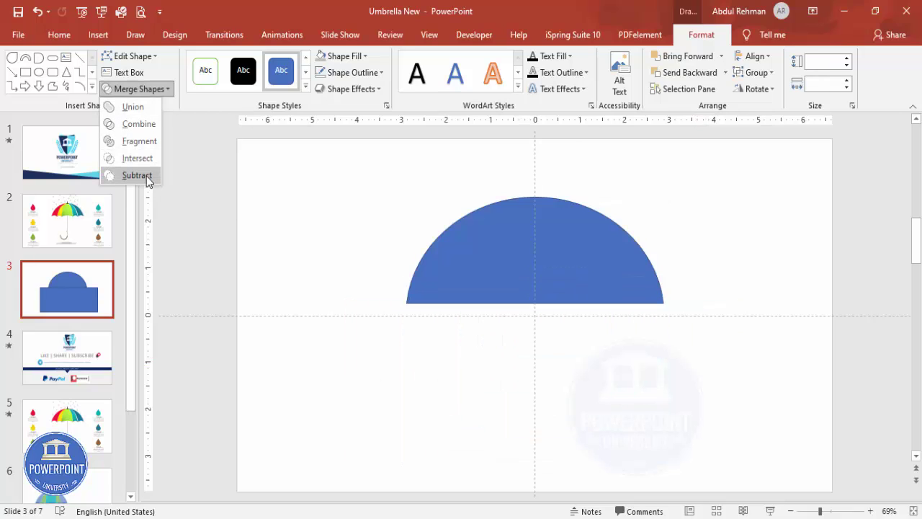
Subtract the rectangle from the oval and remove the half-dome's outline
click(147, 175)
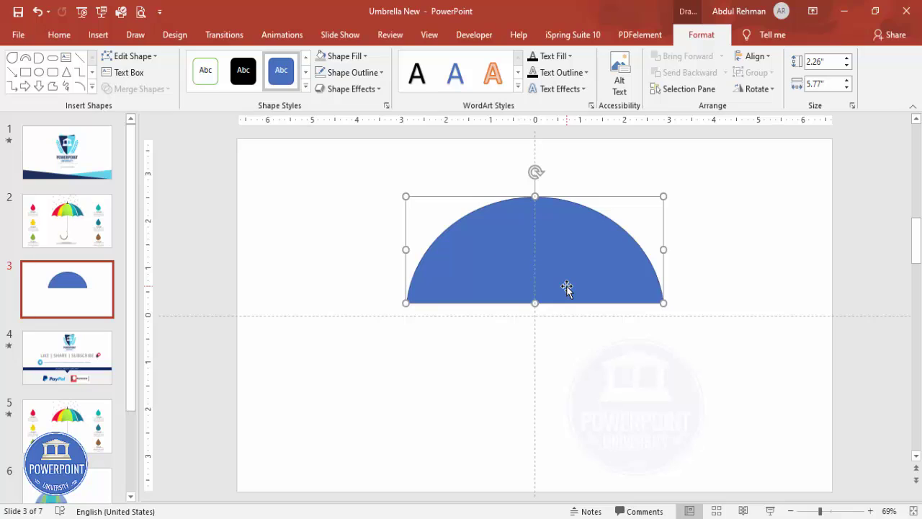
click(351, 72)
click(363, 223)
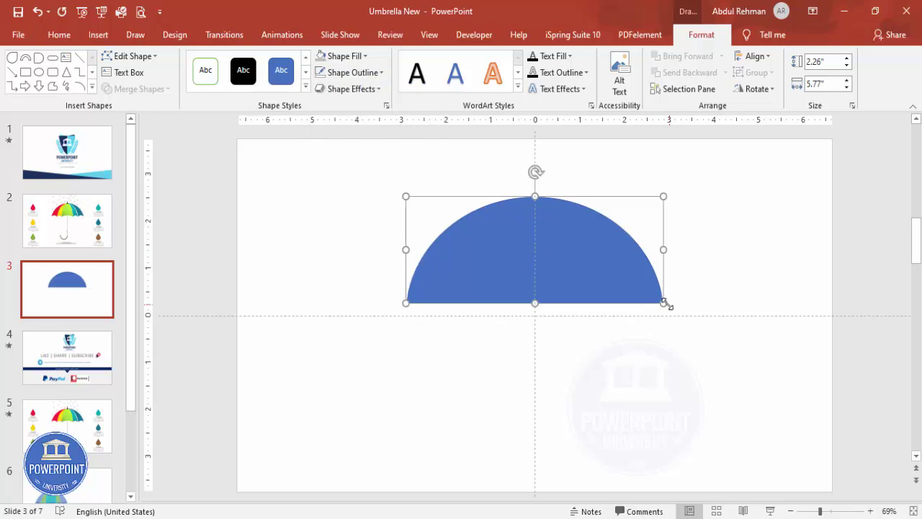
Widen the half-dome to 6.23 inches and centre it horizontally on the slide
drag(663, 303, 683, 309)
click(768, 57)
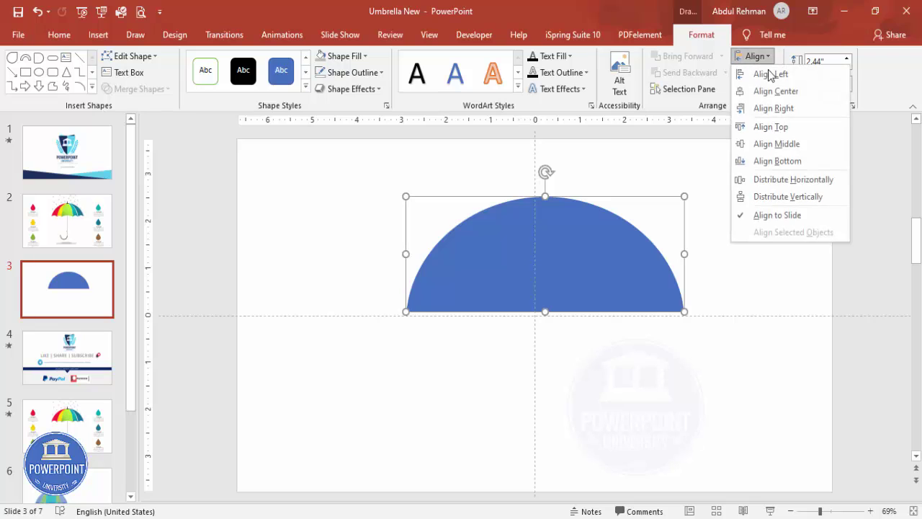
click(780, 92)
click(745, 203)
click(597, 253)
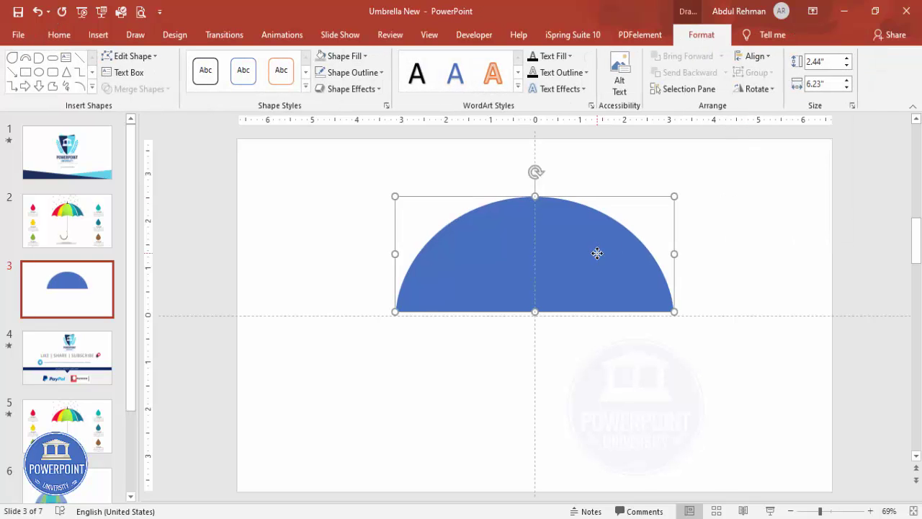
right_click(597, 252)
Set the half-dome's fill transparency to 24% and stack a duplicate exactly over it
click(671, 487)
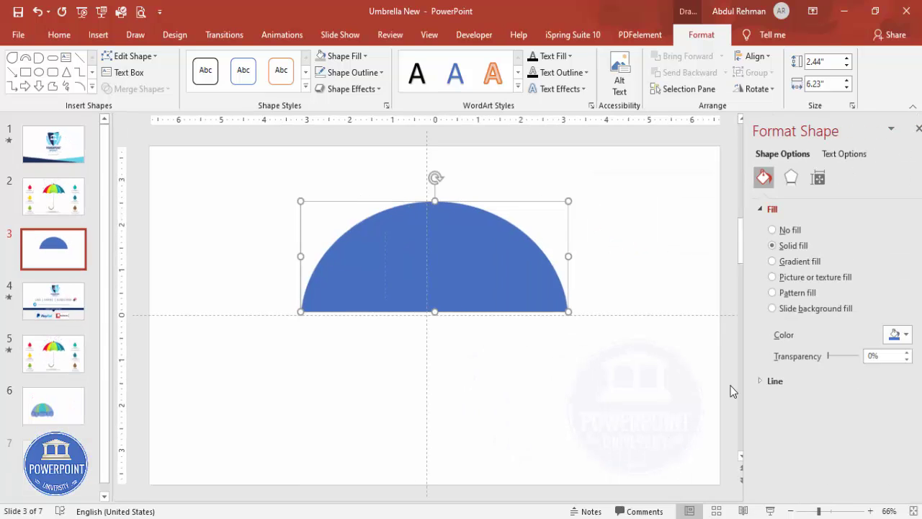
drag(814, 356, 824, 360)
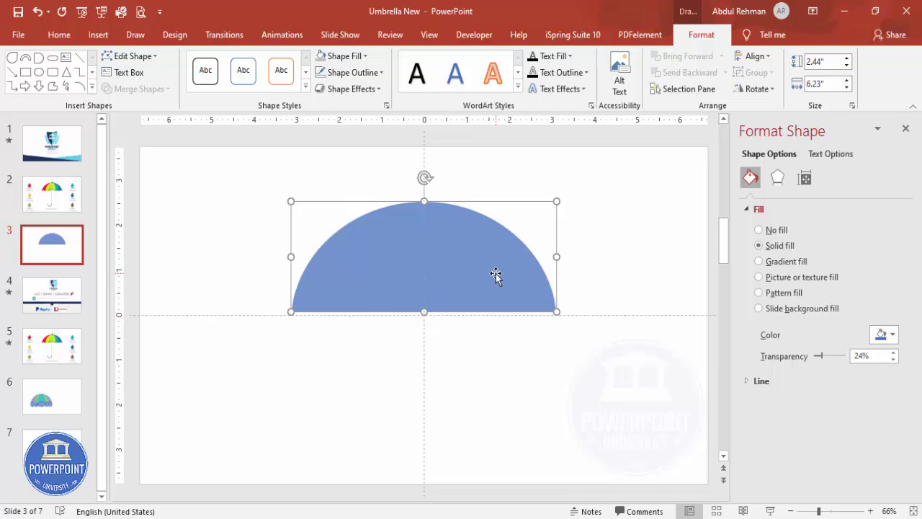
key(ctrl+d)
drag(487, 276, 480, 262)
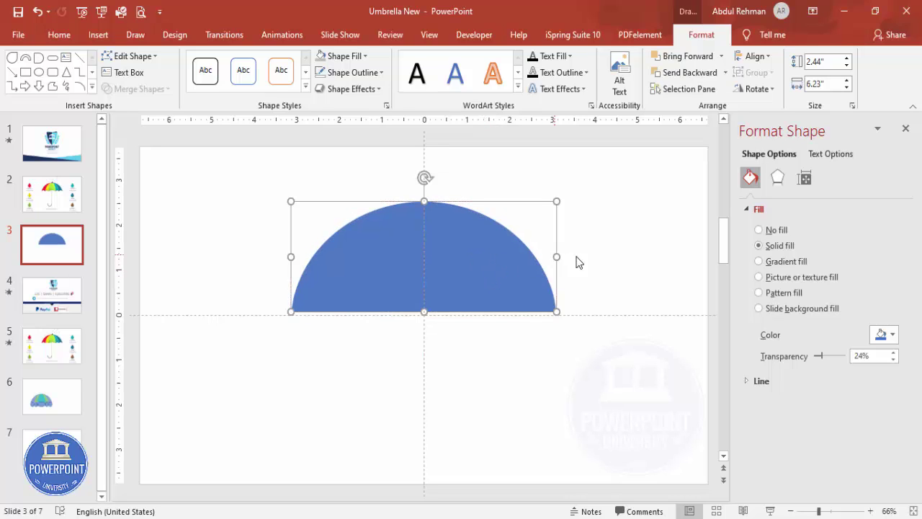
Fill the top copy gold, narrow it to a centred 4.32-inch band, and duplicate it
click(884, 334)
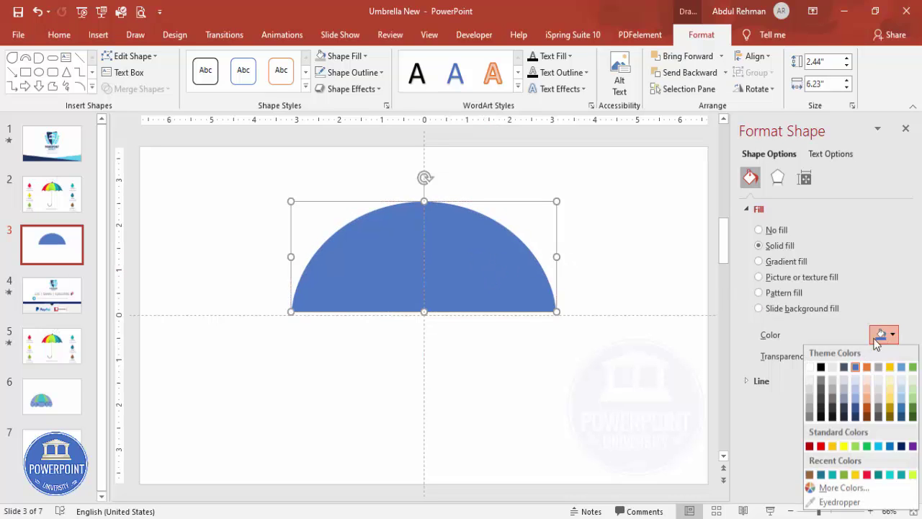
click(833, 446)
drag(556, 257, 520, 255)
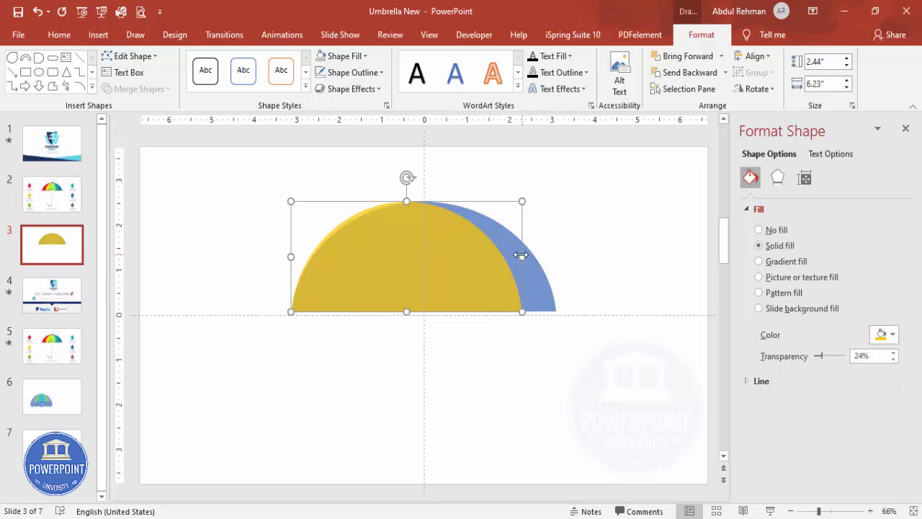
drag(295, 256, 337, 254)
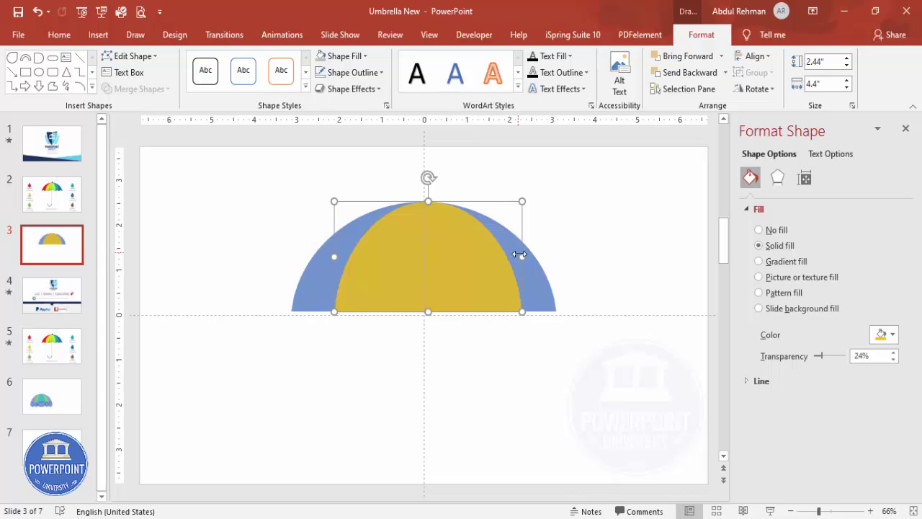
drag(523, 257, 518, 255)
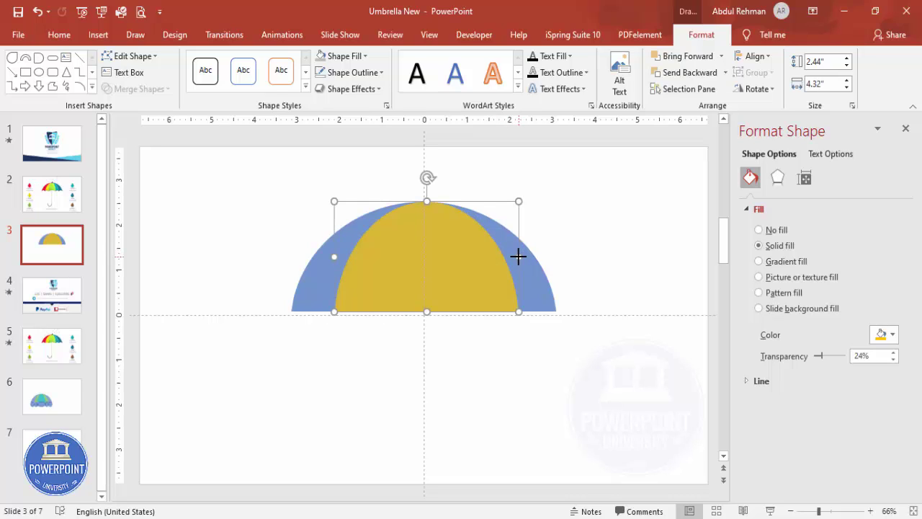
key(ctrl+d)
Fill the new copy red, centre it, and narrow it to a 2.62-inch middle stripe
click(886, 334)
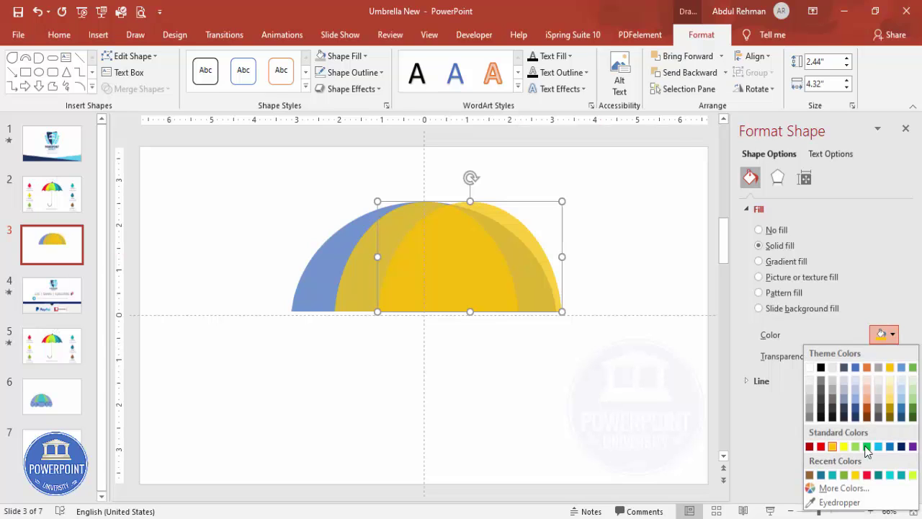
click(868, 476)
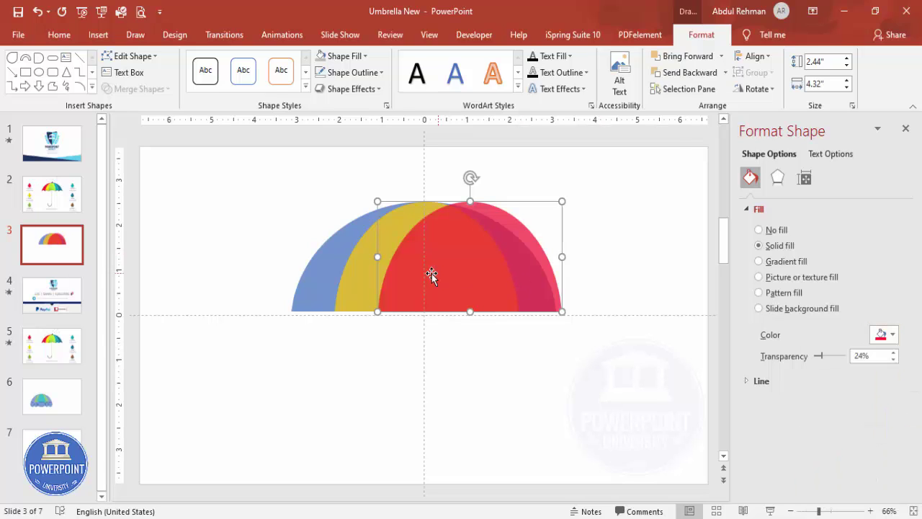
drag(492, 260, 440, 256)
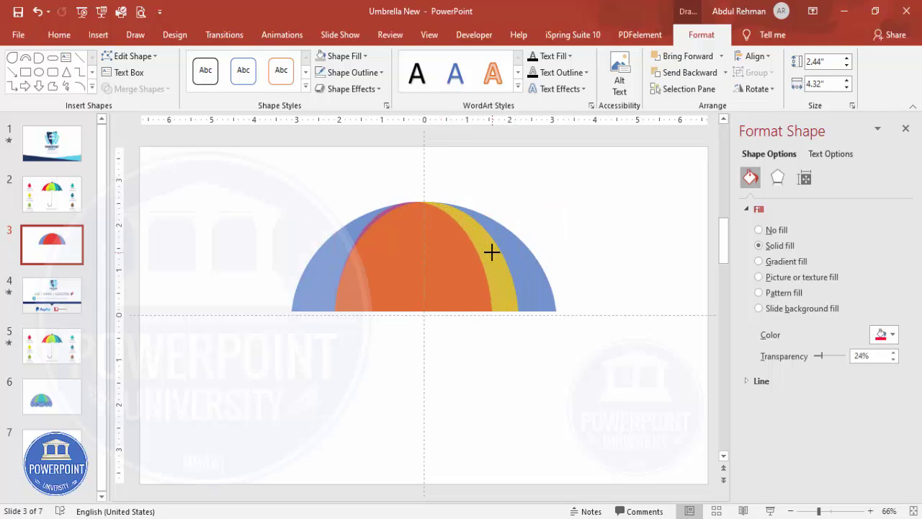
drag(491, 252, 485, 250)
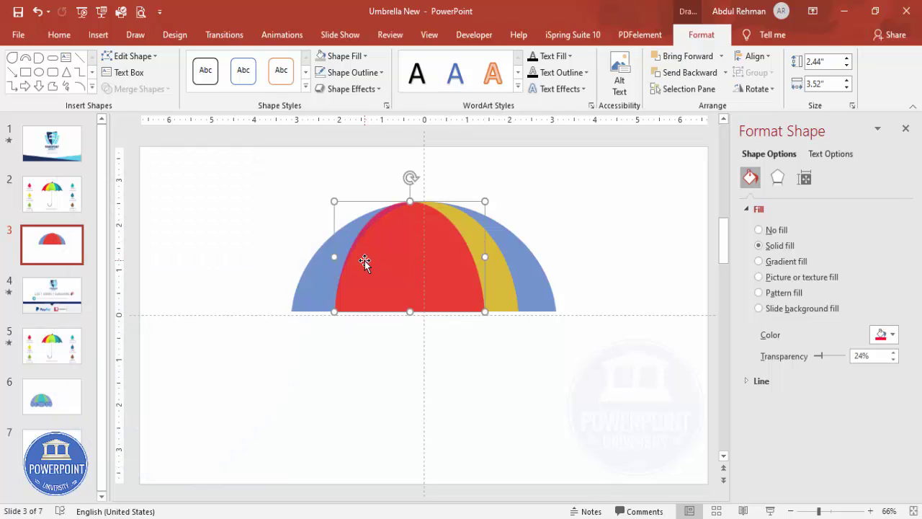
drag(335, 257, 373, 256)
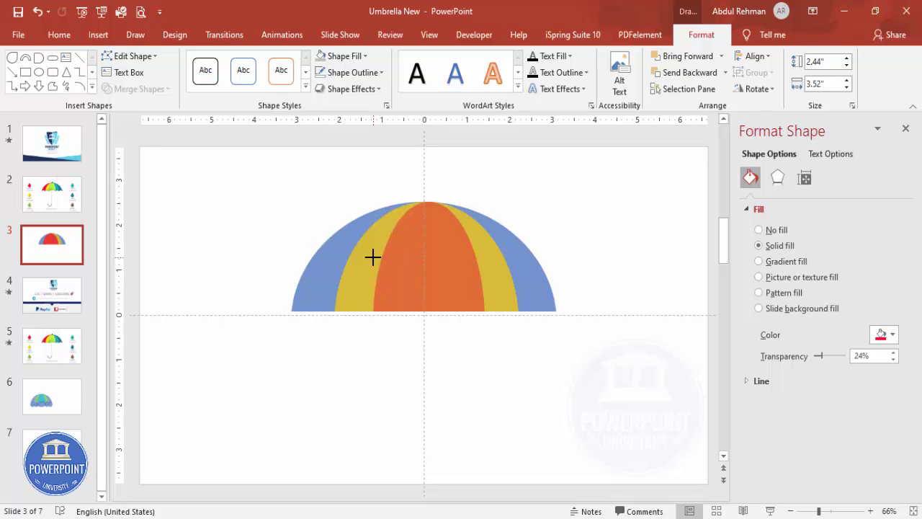
drag(372, 256, 373, 256)
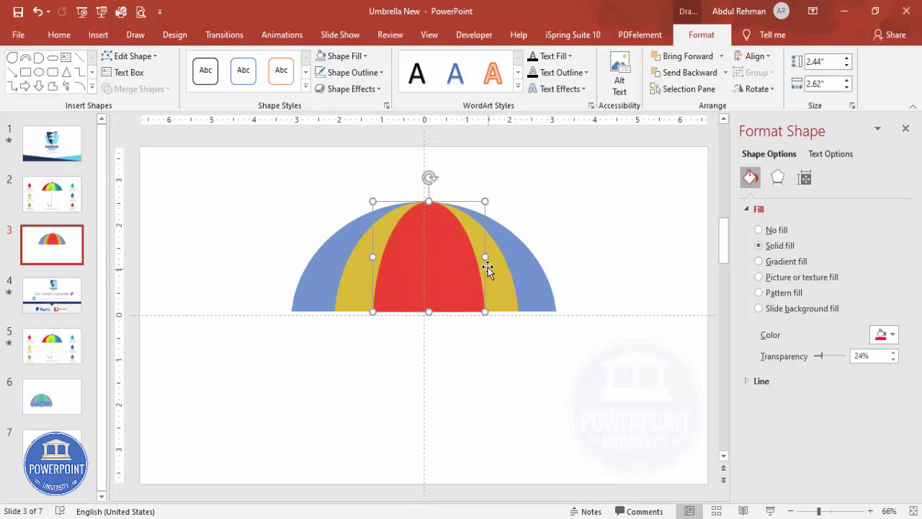
drag(485, 255, 482, 253)
Draw a small oval below the canopy's left edge with no outline and 20% transparency
click(581, 232)
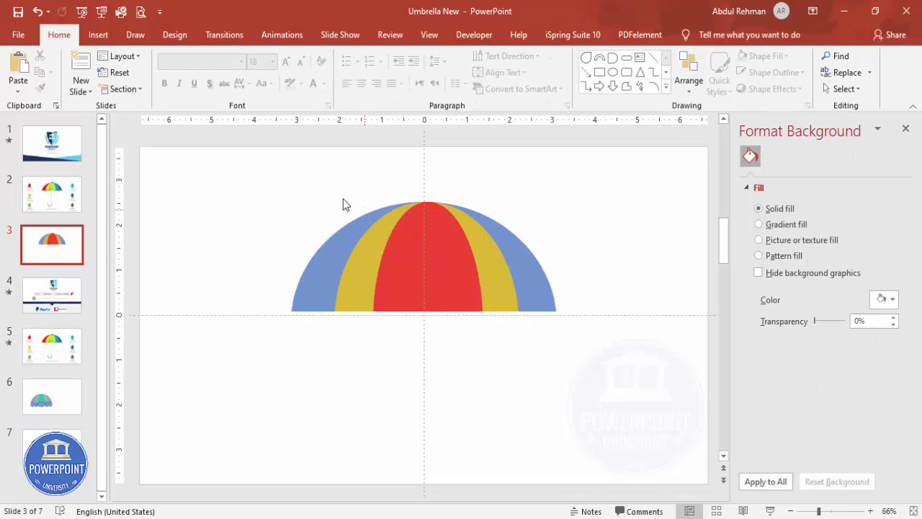
click(98, 35)
click(214, 83)
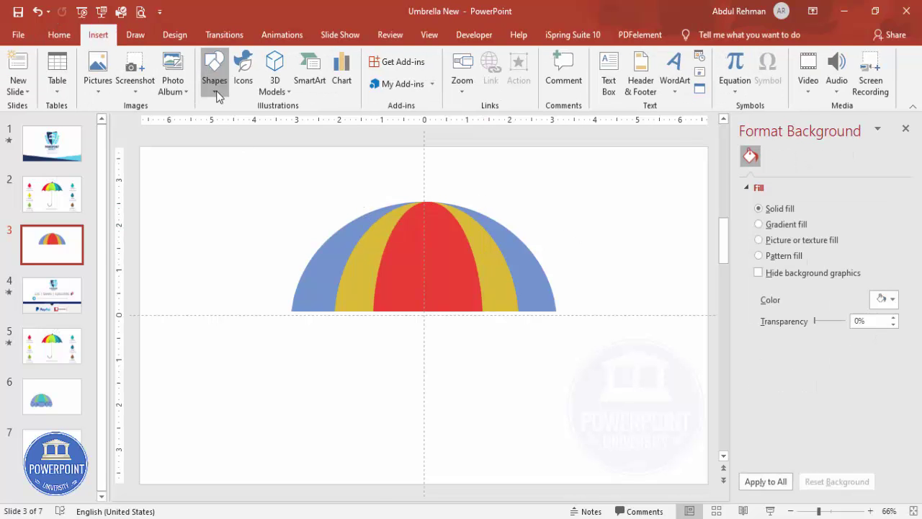
click(222, 224)
drag(283, 299, 355, 363)
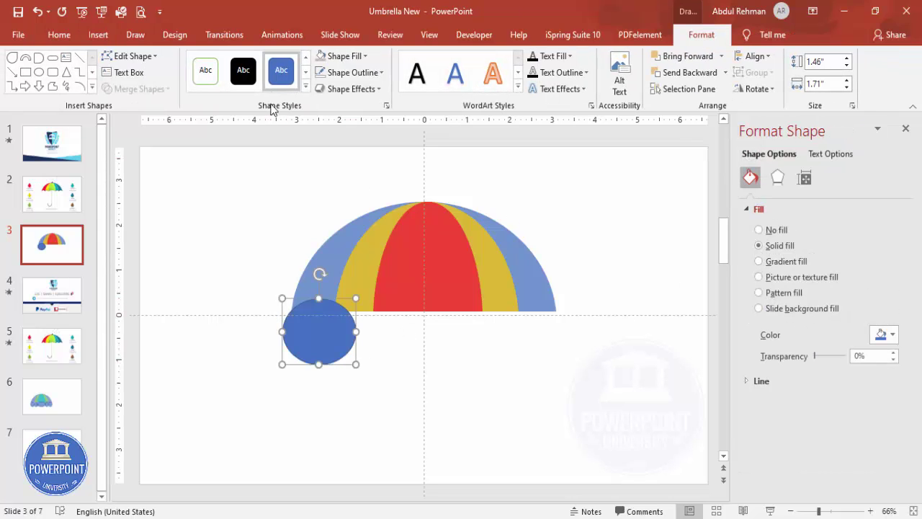
click(353, 72)
click(365, 228)
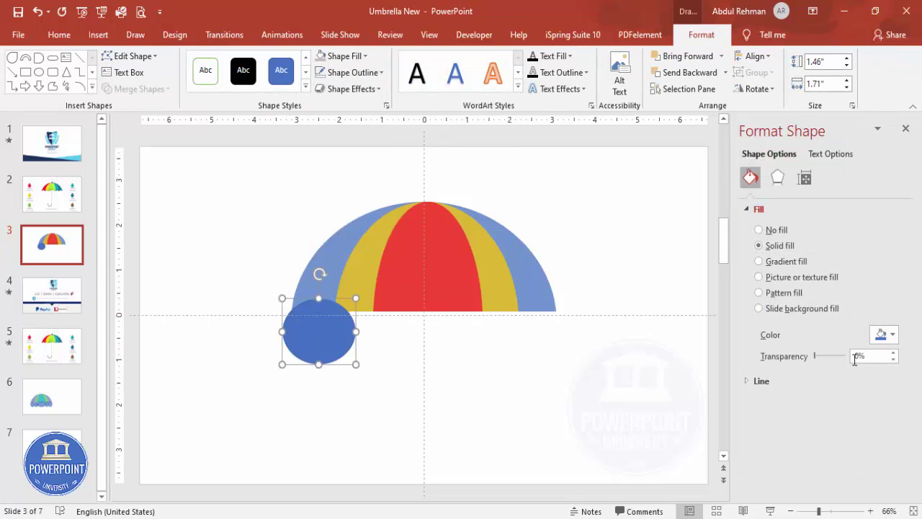
drag(815, 360, 822, 360)
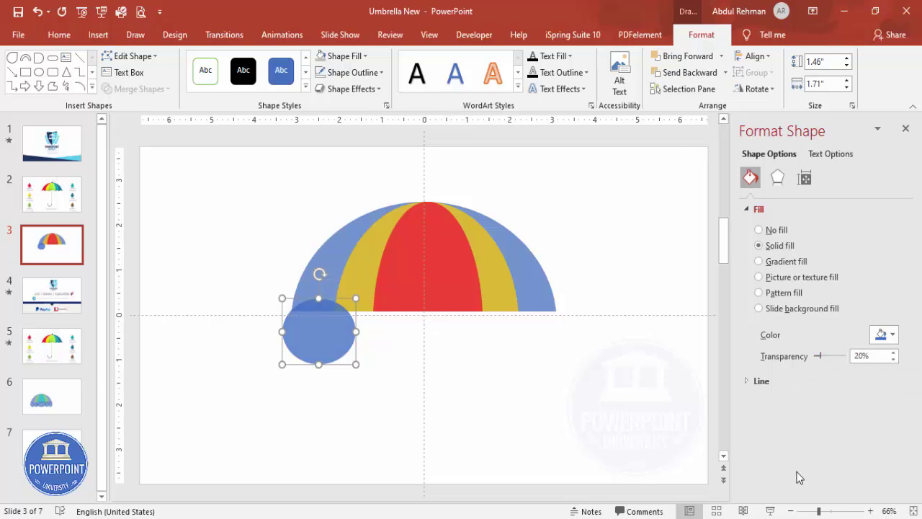
Narrow the oval and place a resized copy overlapping just to its right
click(832, 511)
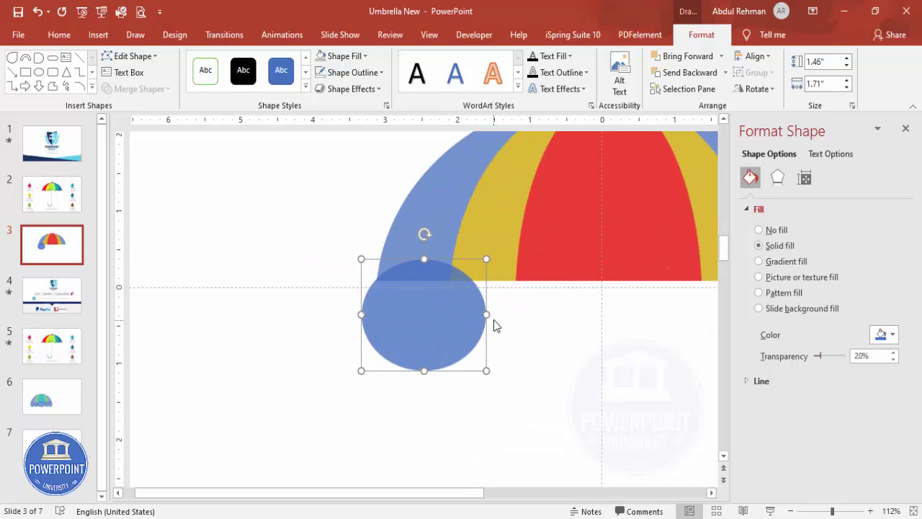
mouse_move(457, 328)
mouse_down()
mouse_move(448, 328)
mouse_move(465, 313)
mouse_up()
drag(356, 315, 366, 314)
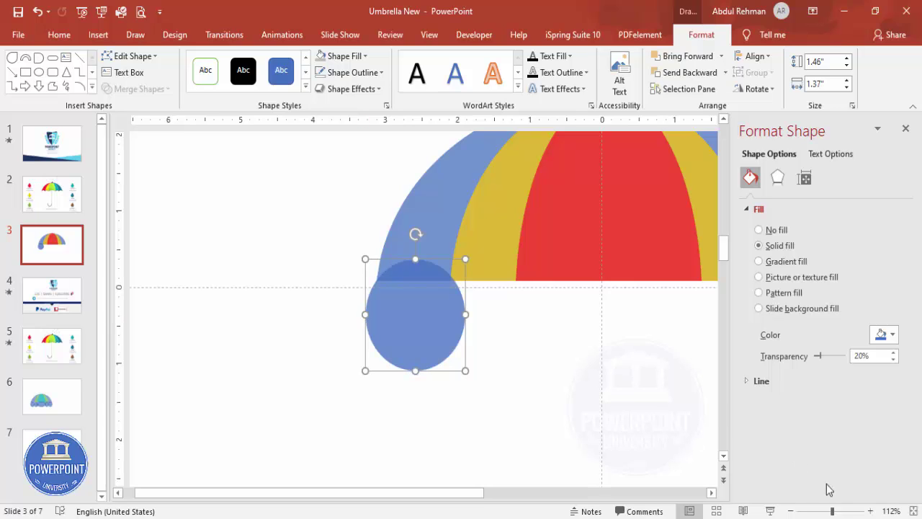
click(841, 511)
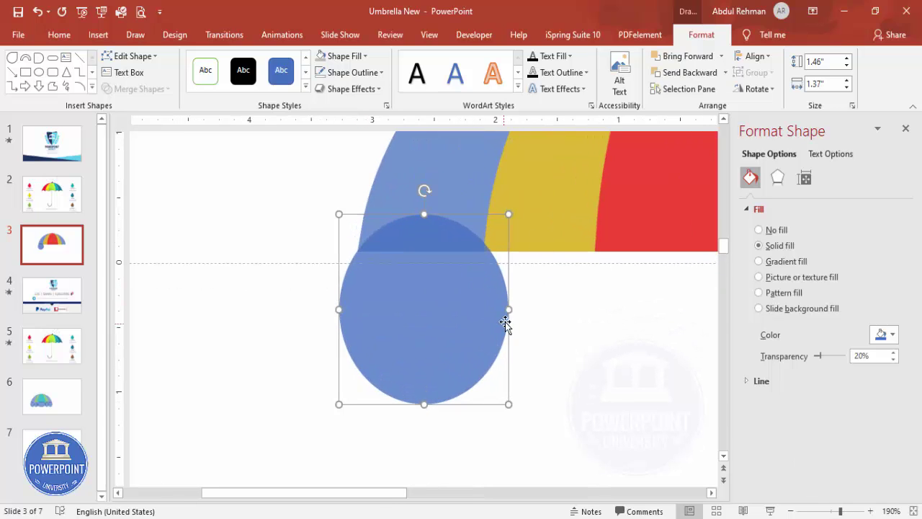
drag(505, 311, 502, 310)
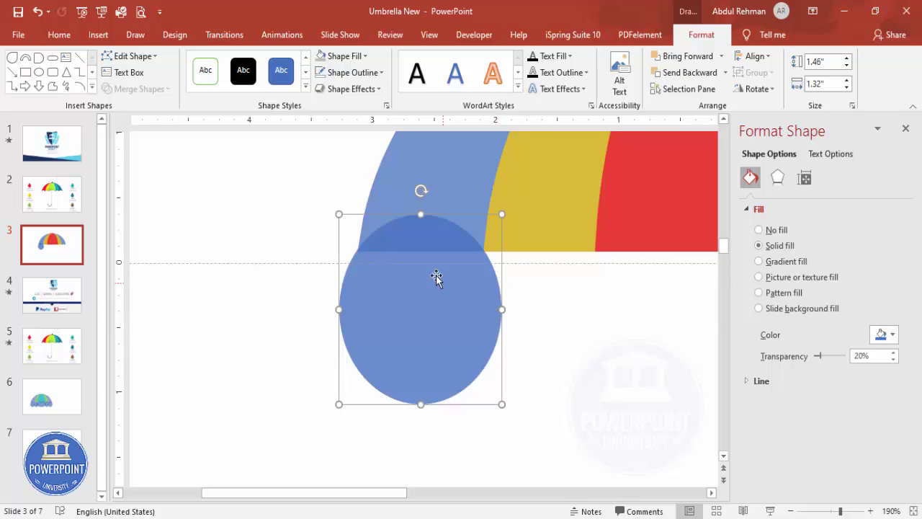
ctrl+drag(443, 283, 555, 280)
drag(619, 313, 620, 314)
drag(456, 315, 458, 314)
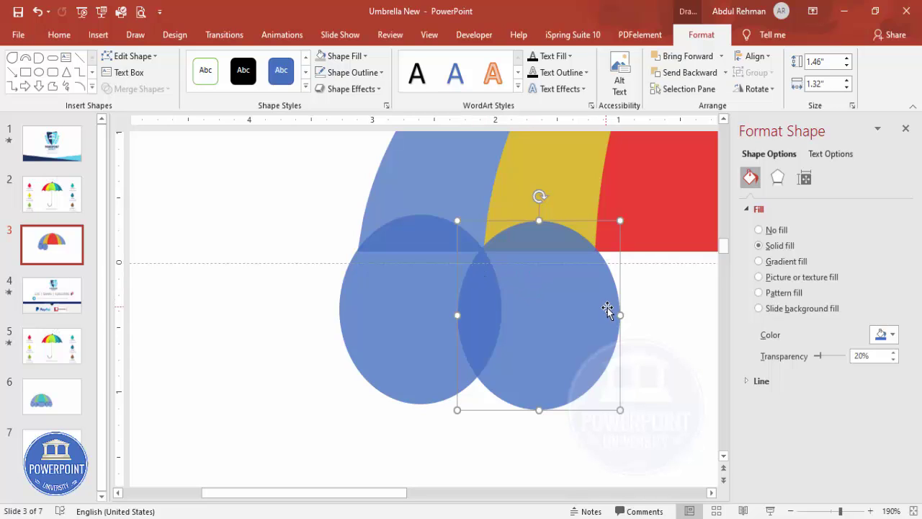
Duplicate the oval and stretch the copy into a large 1.87" by 3.18" centre oval
key(ctrl+d)
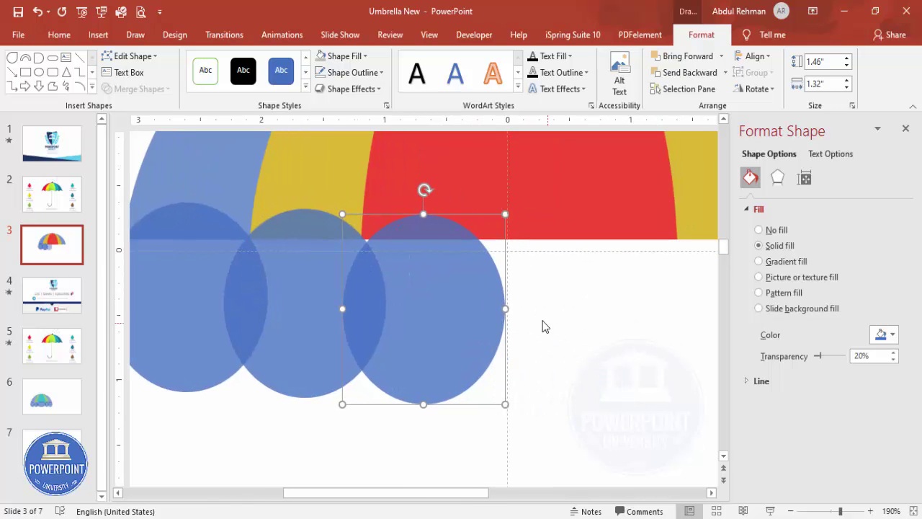
drag(457, 311, 674, 285)
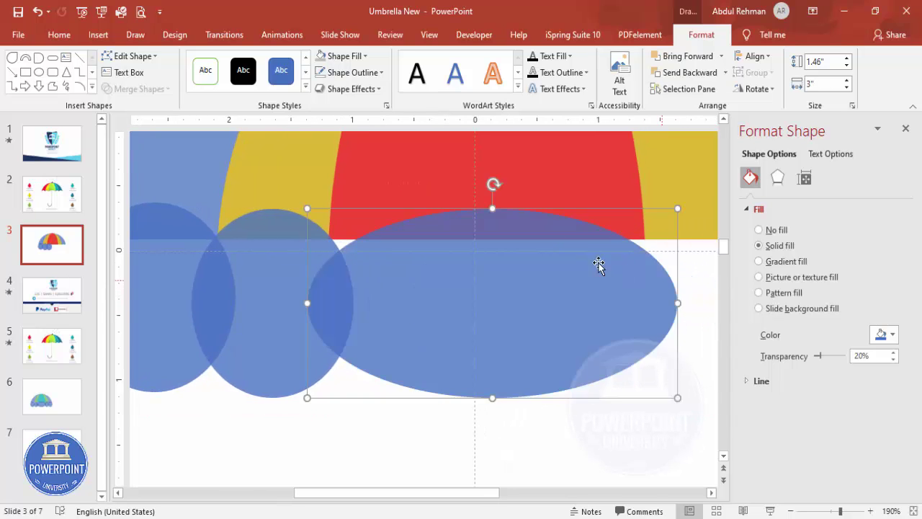
mouse_move(491, 206)
mouse_down()
mouse_move(492, 190)
mouse_move(485, 206)
mouse_up()
drag(492, 396, 492, 432)
drag(302, 308, 292, 303)
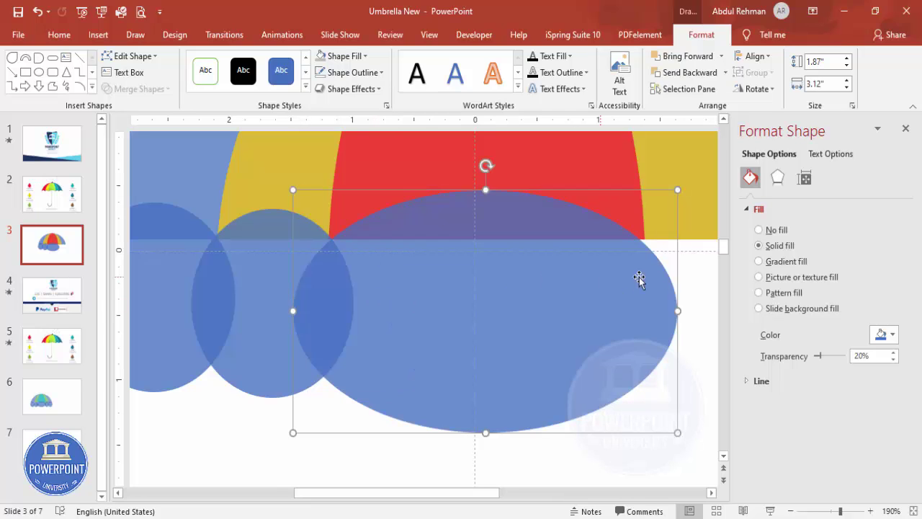
drag(677, 312, 684, 310)
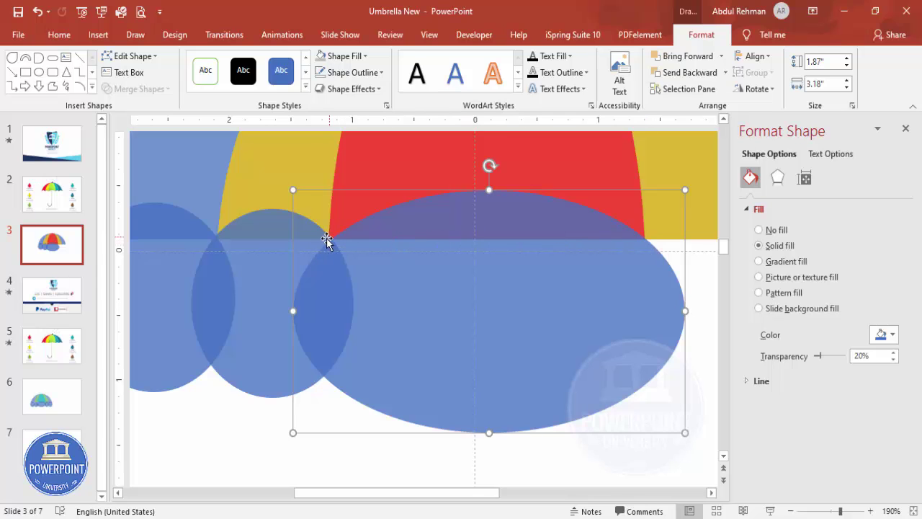
click(580, 472)
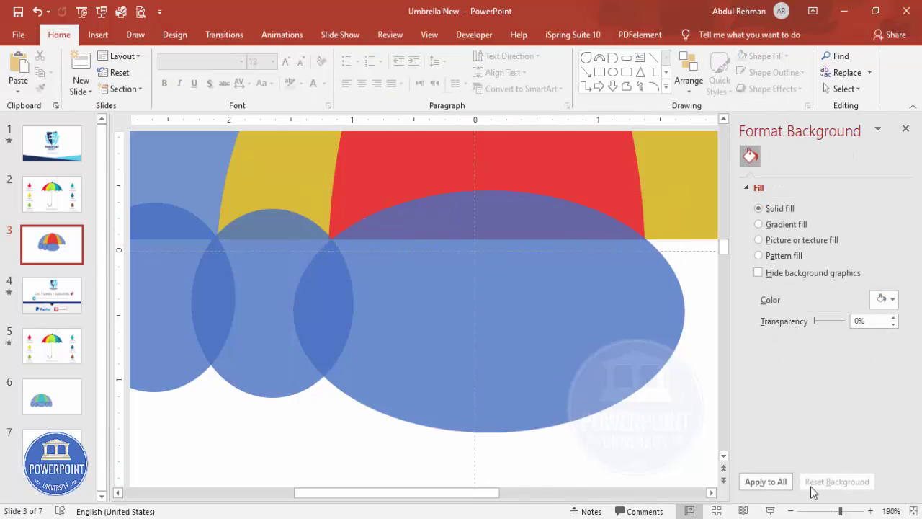
click(913, 508)
Copy the two small left ovals across to the canopy's right side
click(318, 325)
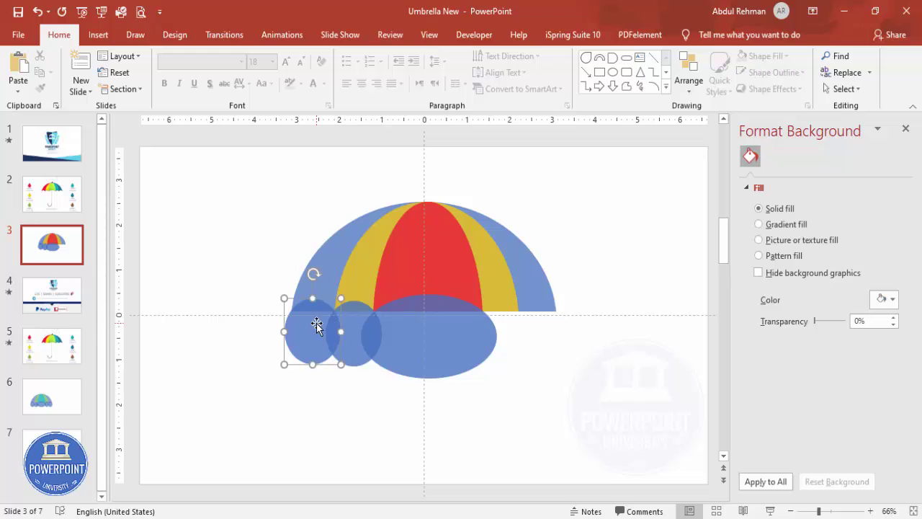
shift+click(362, 325)
drag(363, 329, 549, 327)
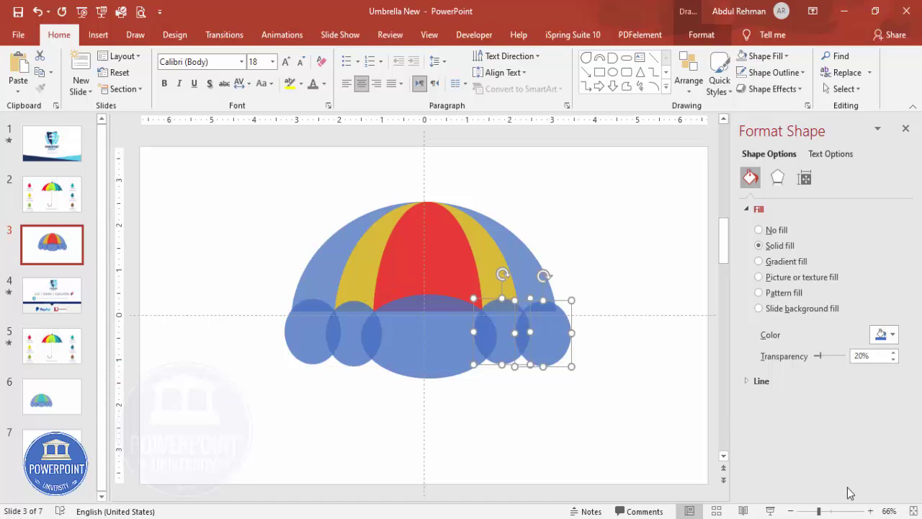
click(847, 511)
click(835, 511)
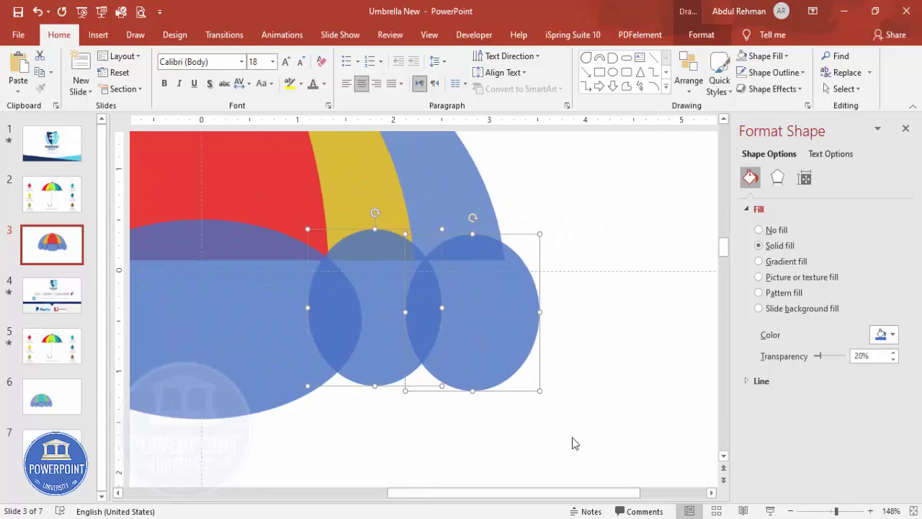
click(864, 511)
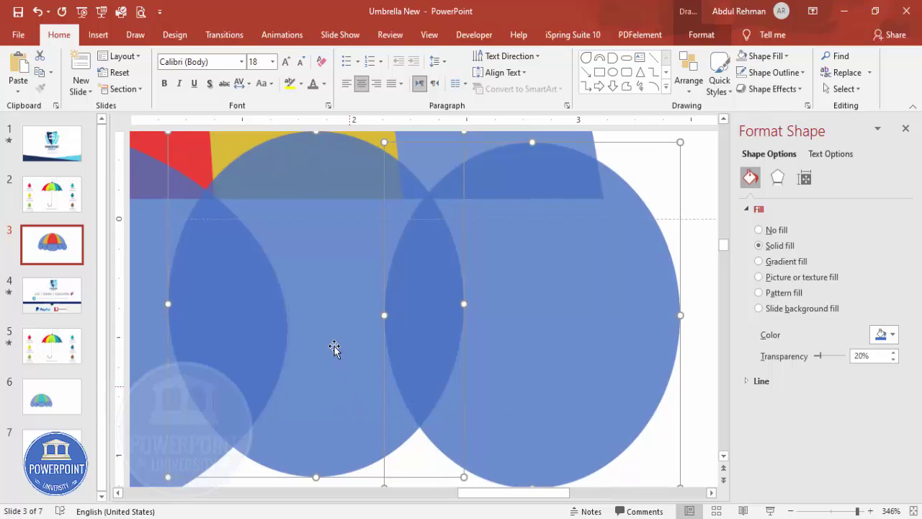
Reposition and narrow the copied ovals so the scallops mirror the left side
click(693, 198)
click(310, 229)
drag(310, 229, 303, 252)
drag(566, 229, 545, 225)
drag(659, 315, 640, 309)
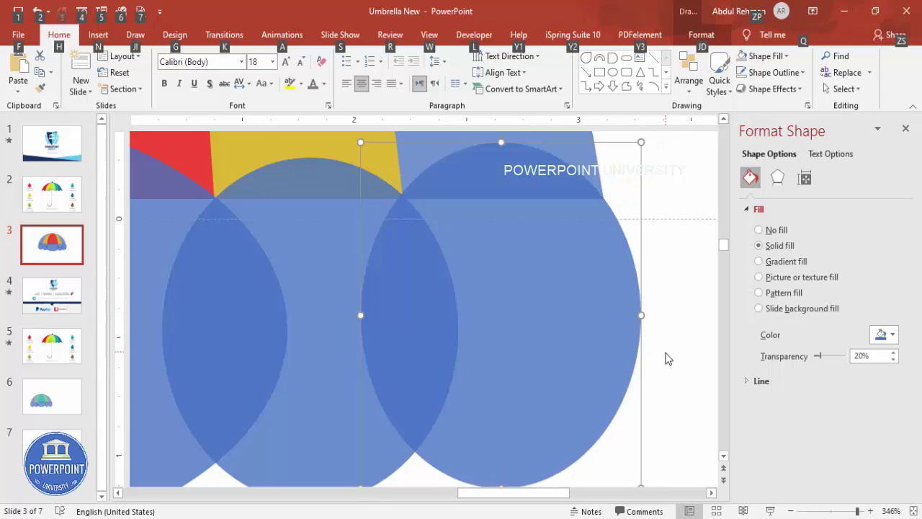
Select every umbrella shape on the slide
click(664, 358)
click(910, 511)
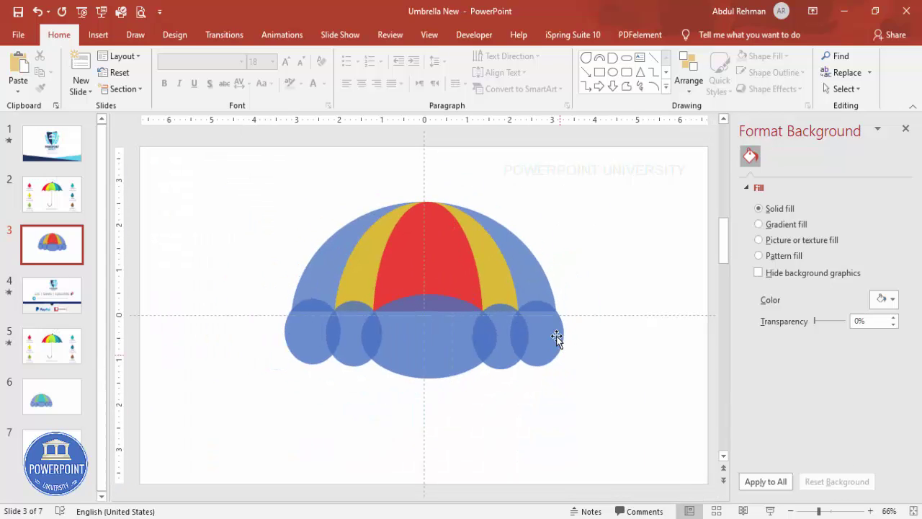
drag(623, 398, 213, 178)
click(616, 224)
key(ctrl+a)
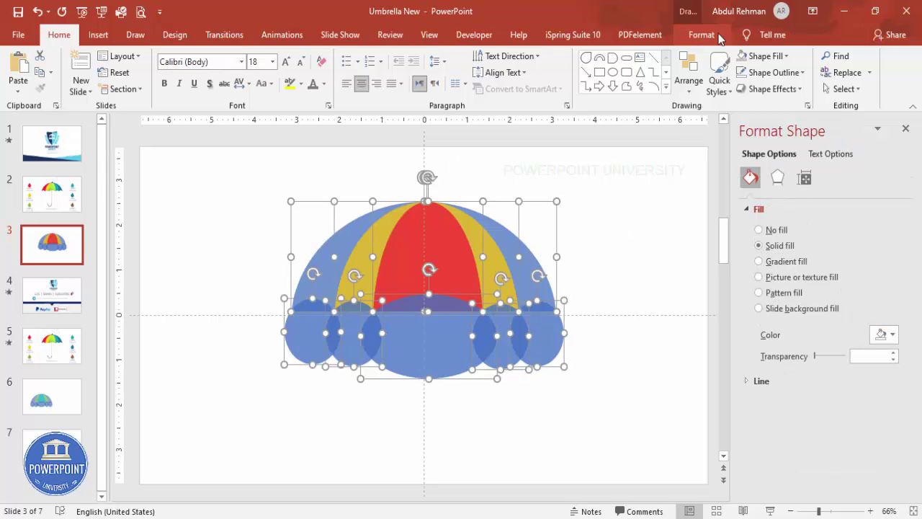
Fragment the umbrella shapes and delete the oval pieces below the canopy
click(700, 34)
click(138, 88)
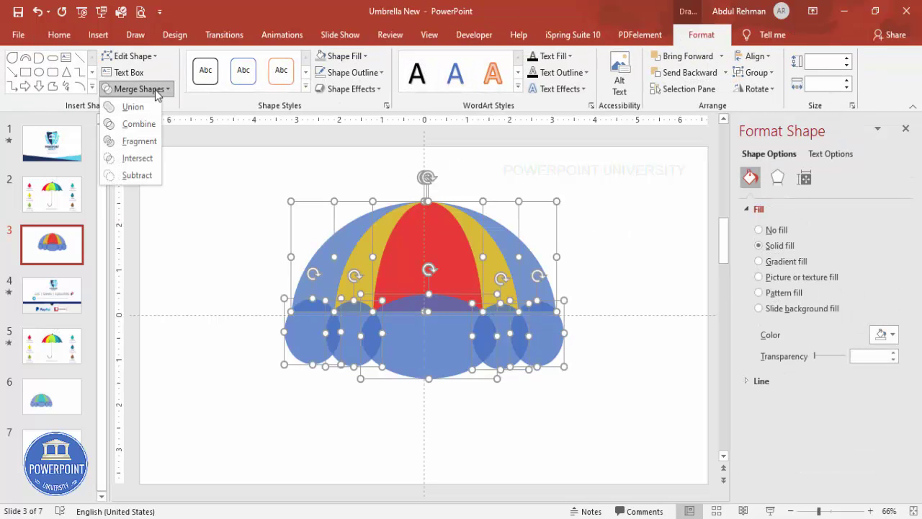
click(143, 141)
click(605, 242)
drag(628, 462, 249, 278)
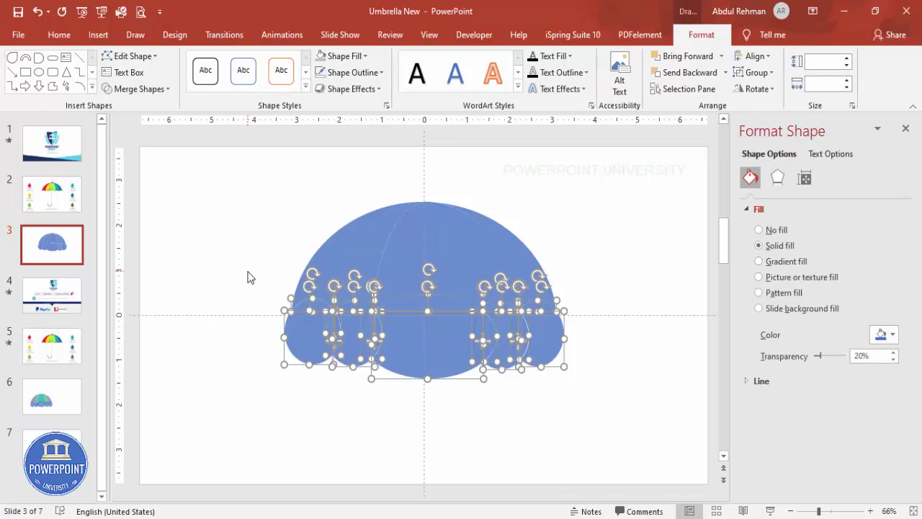
key(Delete)
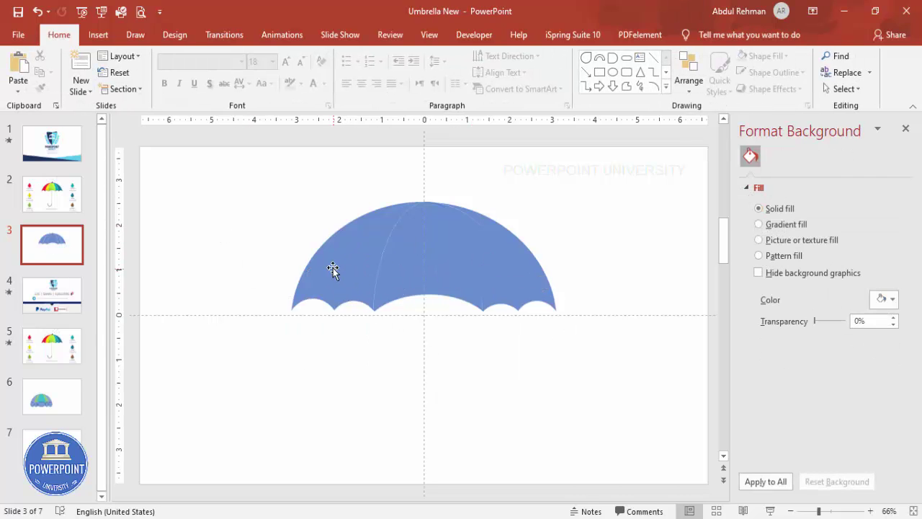
Pull several canopy segments apart to check them, then undo the moves
drag(332, 268, 252, 231)
drag(372, 267, 316, 238)
drag(408, 260, 375, 230)
drag(454, 236, 515, 262)
key(ctrl+z)
key(ctrl+z)
key(ctrl+z)
key(ctrl+z)
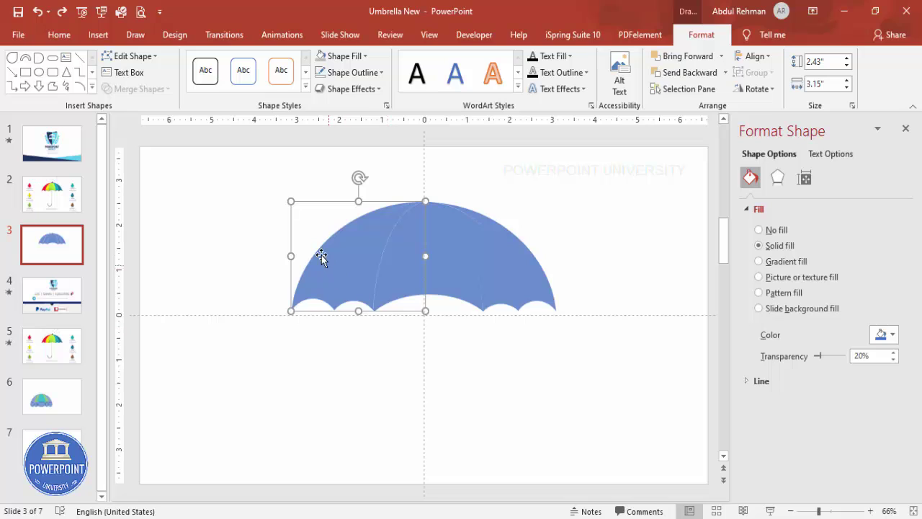
Fill the first three canopy panels red, yellow and green from left to right
click(880, 335)
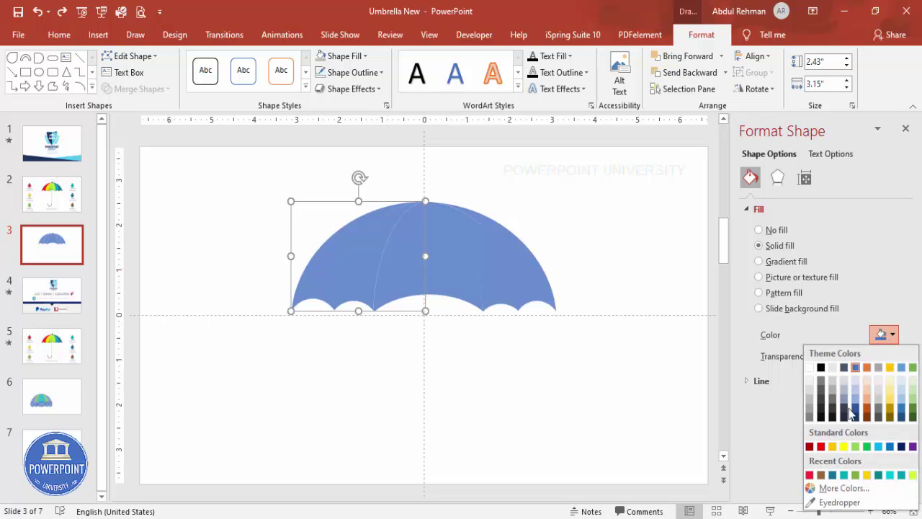
click(809, 474)
click(376, 258)
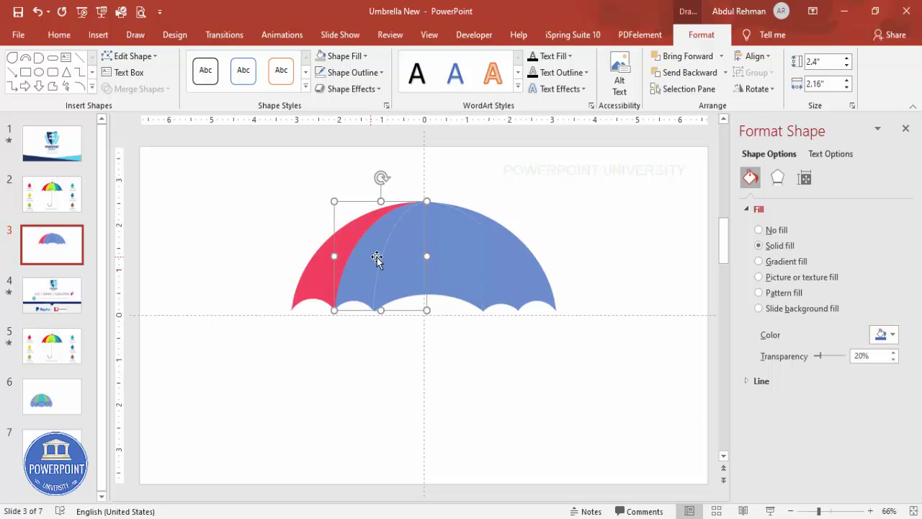
click(891, 335)
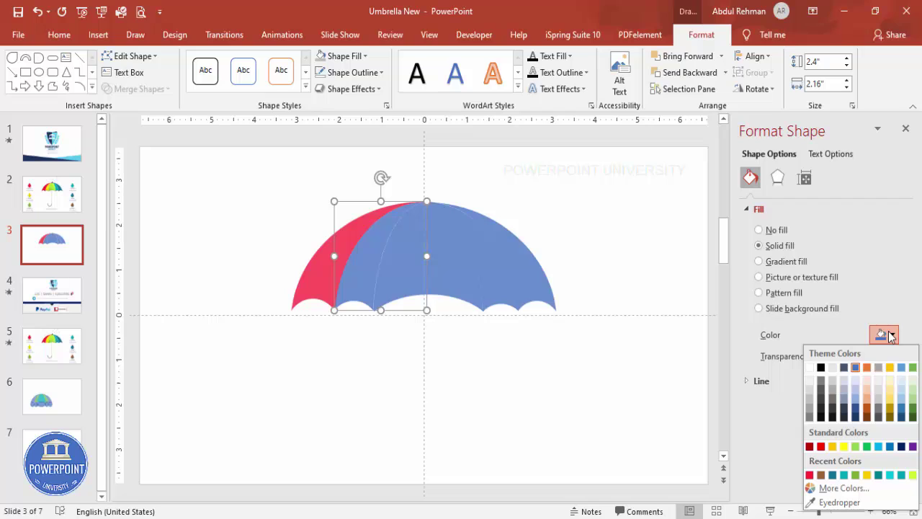
click(866, 474)
click(414, 277)
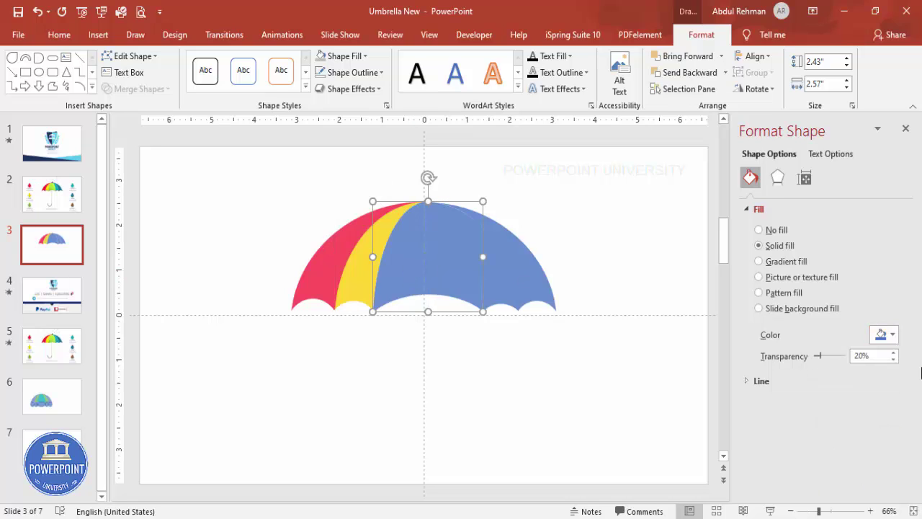
click(883, 336)
click(867, 473)
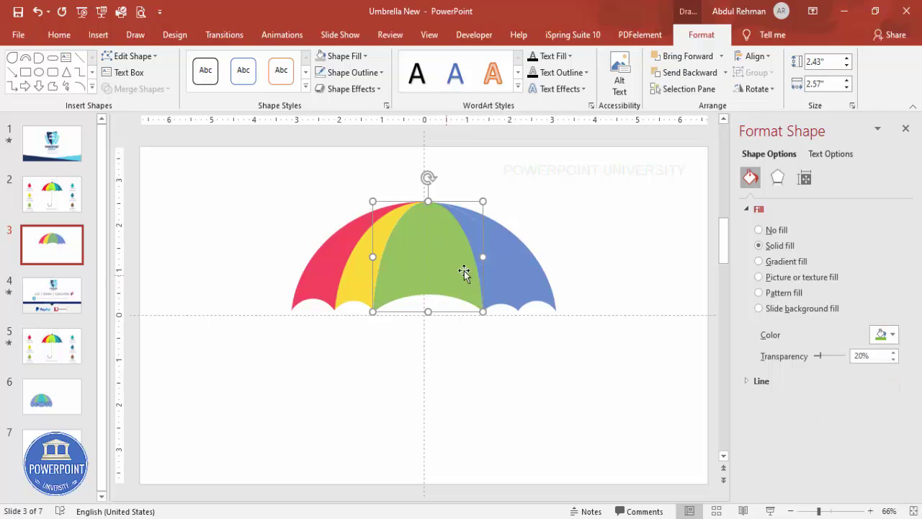
Fill the fourth and rightmost canopy panels teal
click(517, 279)
click(883, 335)
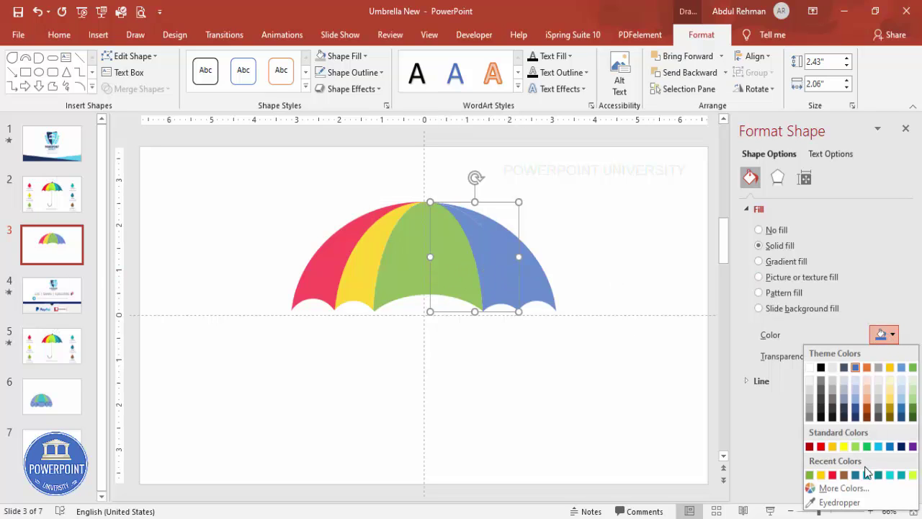
click(856, 475)
click(533, 278)
click(883, 335)
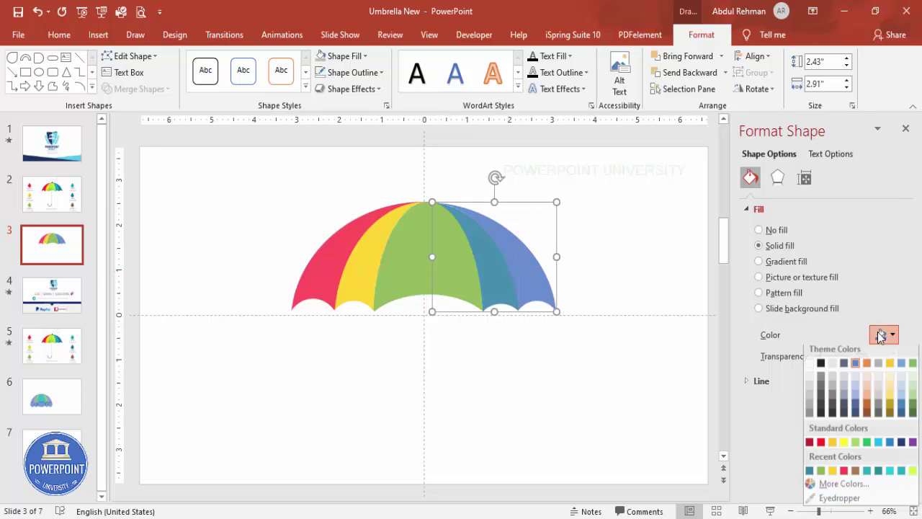
click(867, 475)
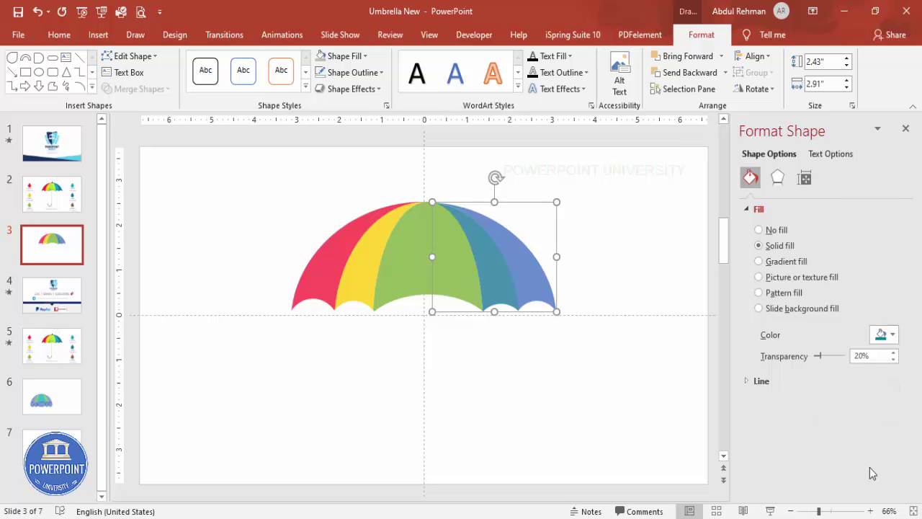
Set all canopy panels to 0% transparency
drag(629, 365, 217, 154)
drag(816, 356, 784, 356)
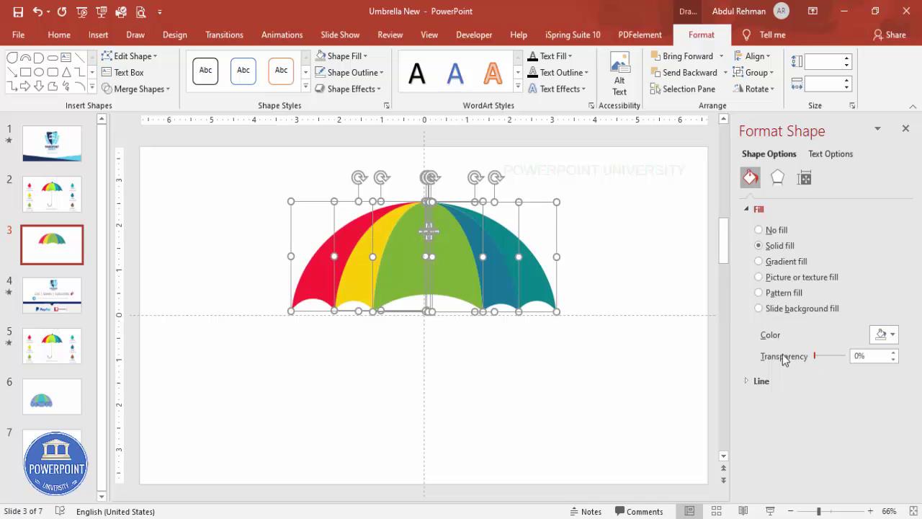
click(410, 391)
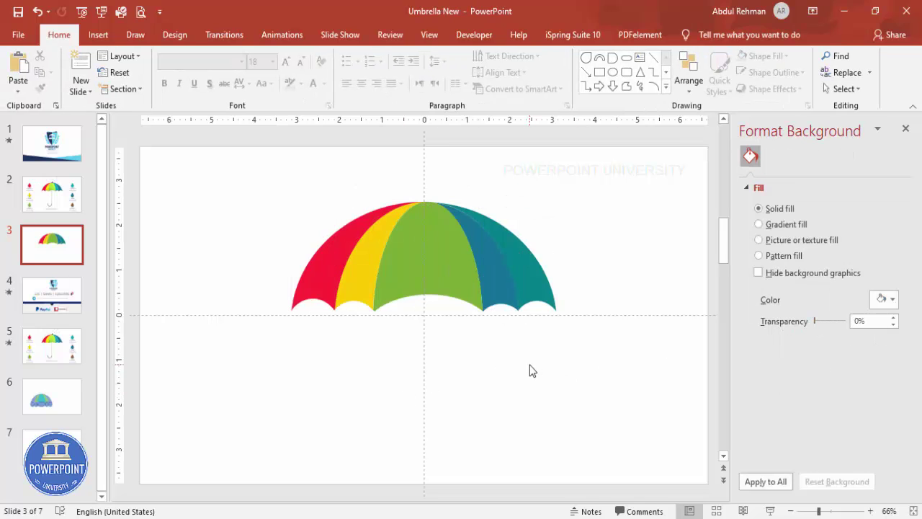
Hide the alignment guides and draw an oval at the top centre of the canopy
click(439, 33)
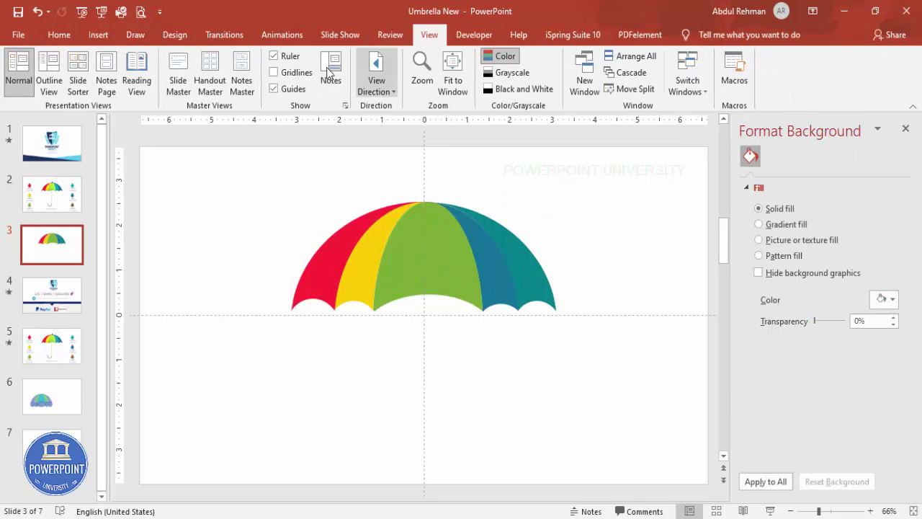
click(98, 35)
click(209, 97)
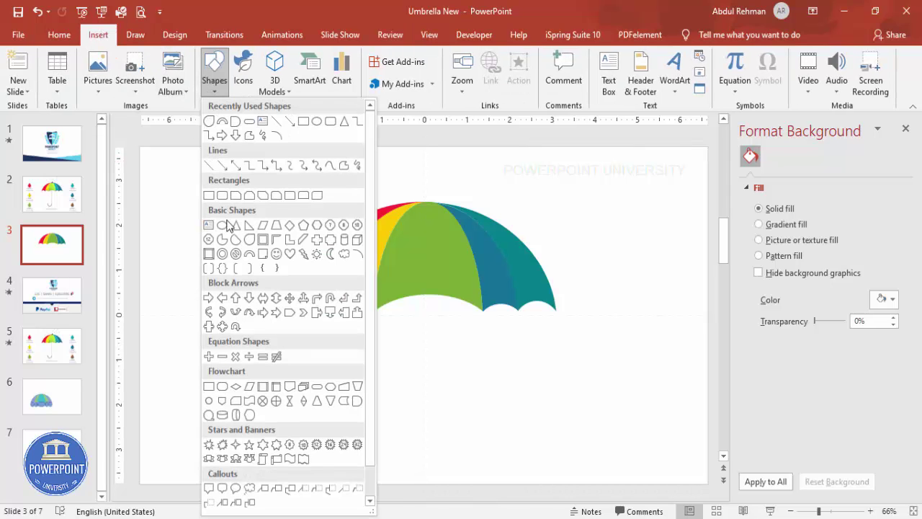
click(224, 229)
drag(413, 196, 446, 211)
Remove the oval's outline and fill it dark grey
click(365, 73)
click(350, 223)
click(356, 57)
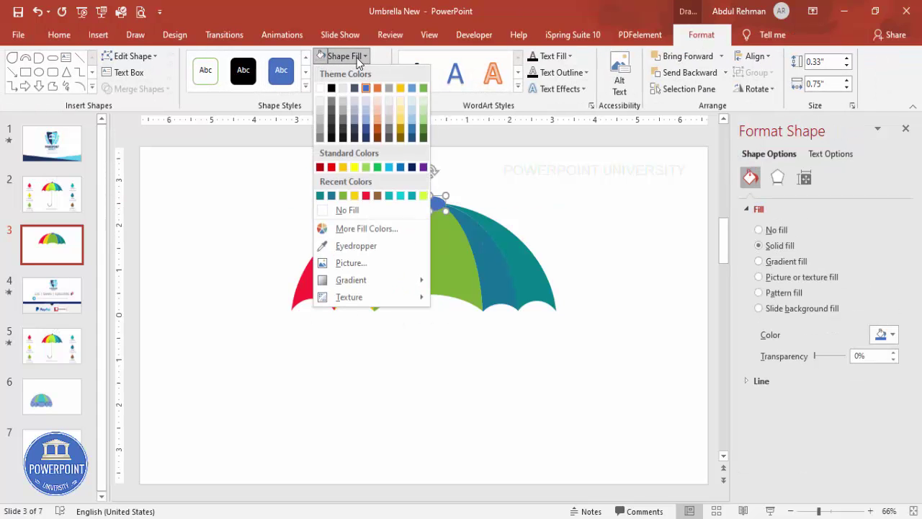
click(334, 110)
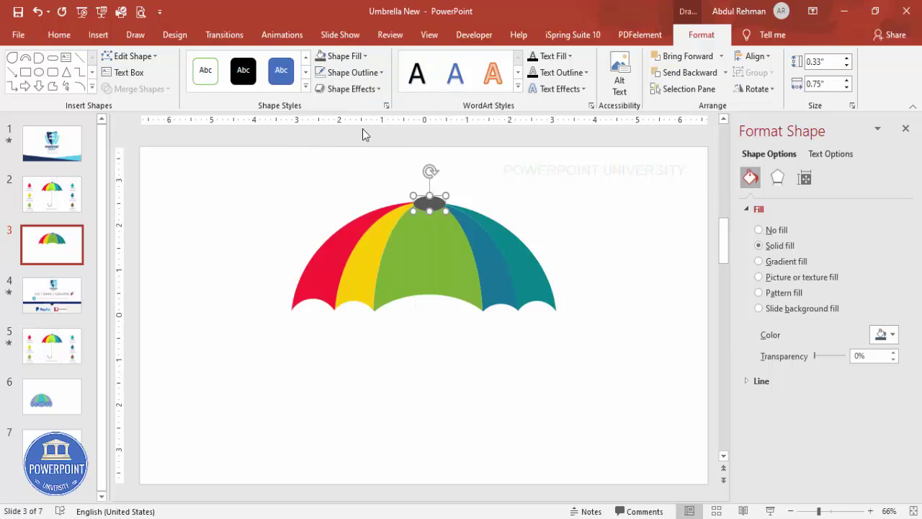
Flatten the oval cap to 0.24" by 0.75" and reselect it
click(841, 512)
mouse_move(424, 333)
mouse_down()
mouse_move(426, 314)
mouse_move(420, 319)
mouse_up()
click(913, 511)
click(531, 234)
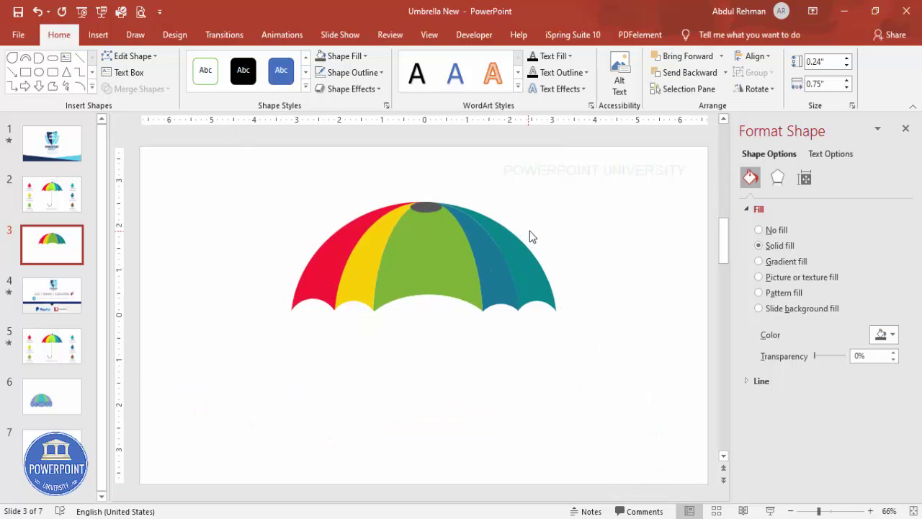
click(430, 207)
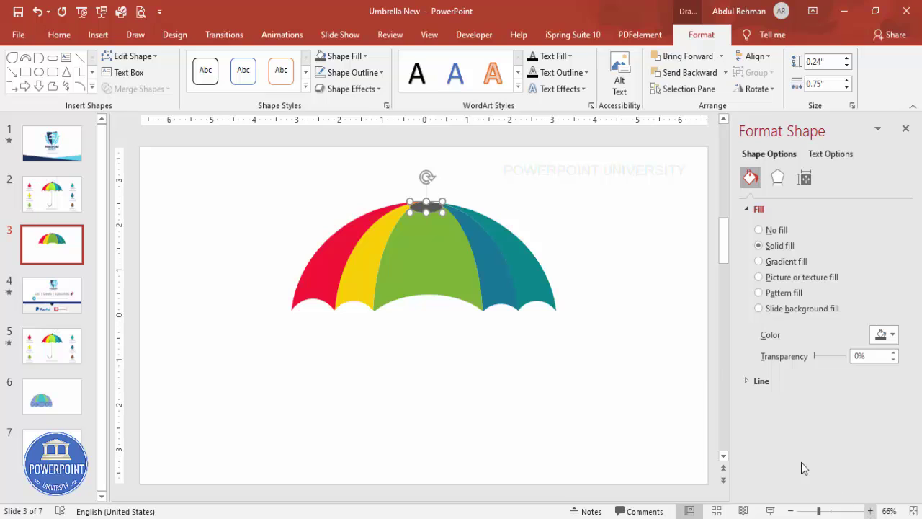
Fill the oval cap black and flatten it further by shortening its height
click(343, 56)
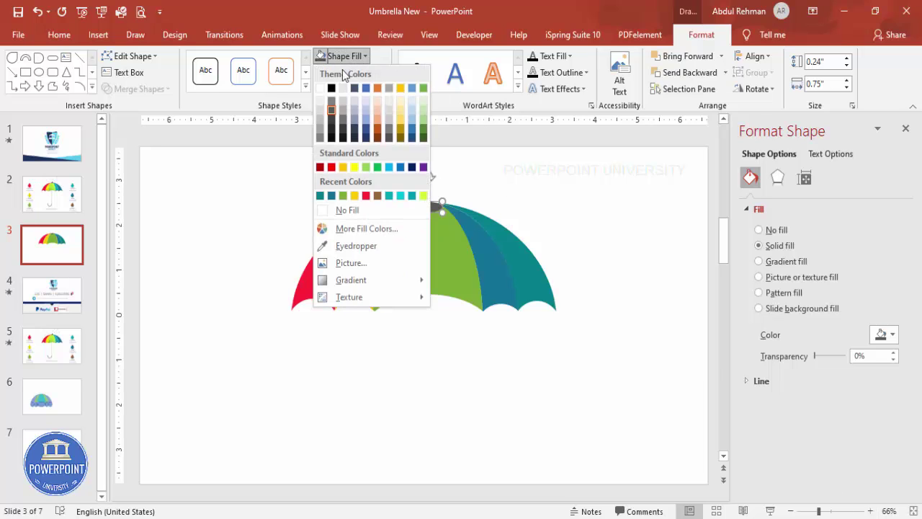
click(332, 125)
click(842, 510)
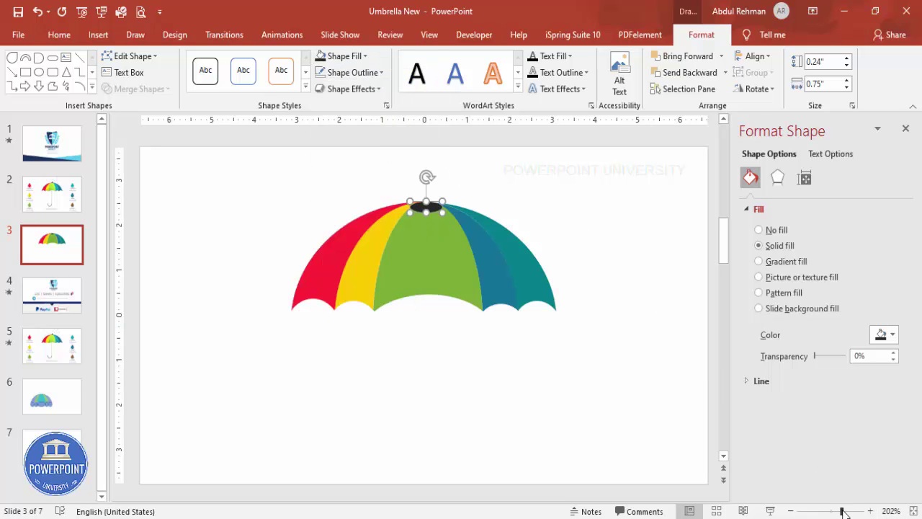
click(844, 510)
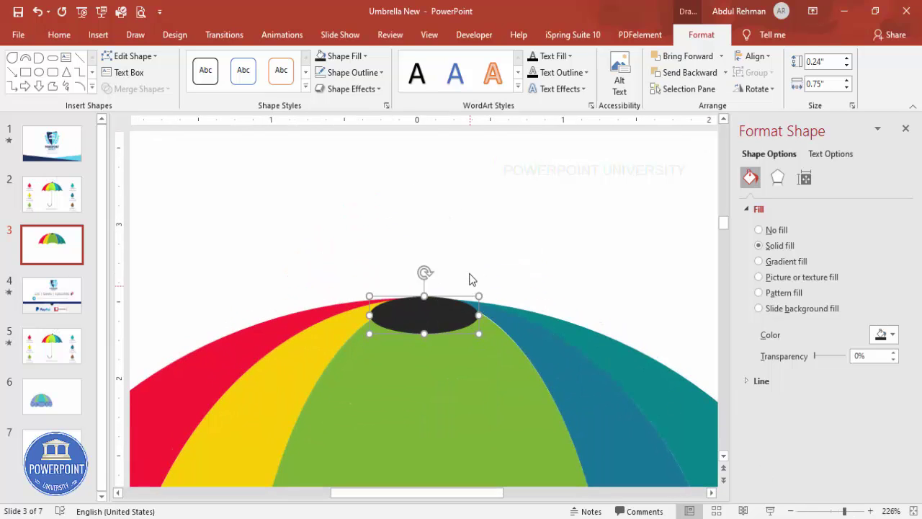
drag(425, 334, 423, 317)
click(525, 238)
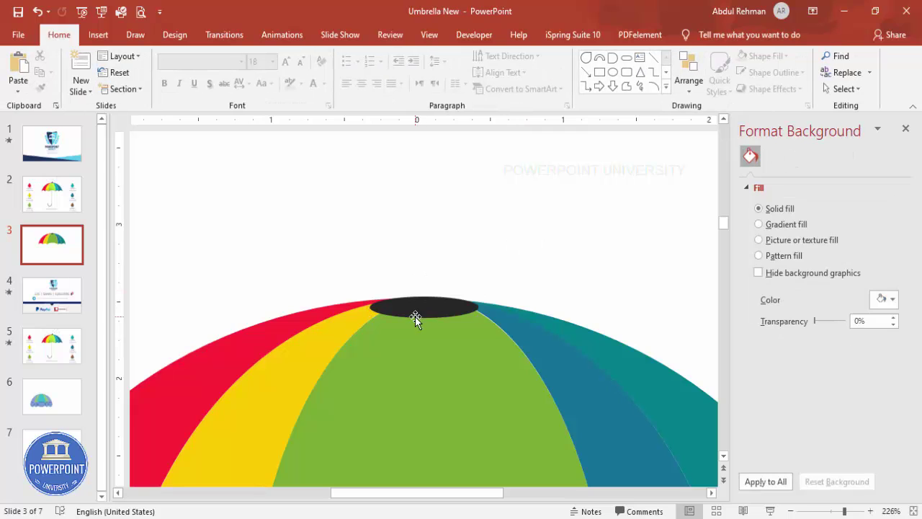
click(98, 35)
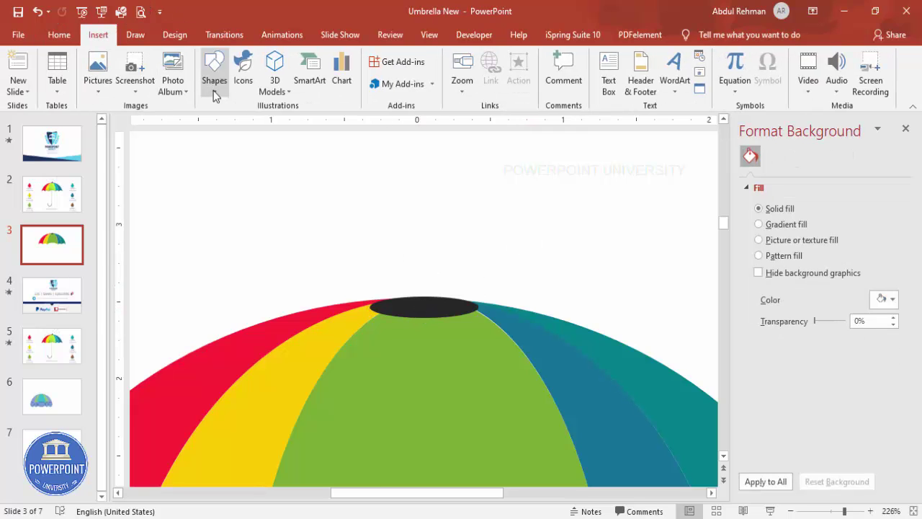
Draw a Flowchart: Delay shape above the umbrella with dark fill and no outline
click(214, 72)
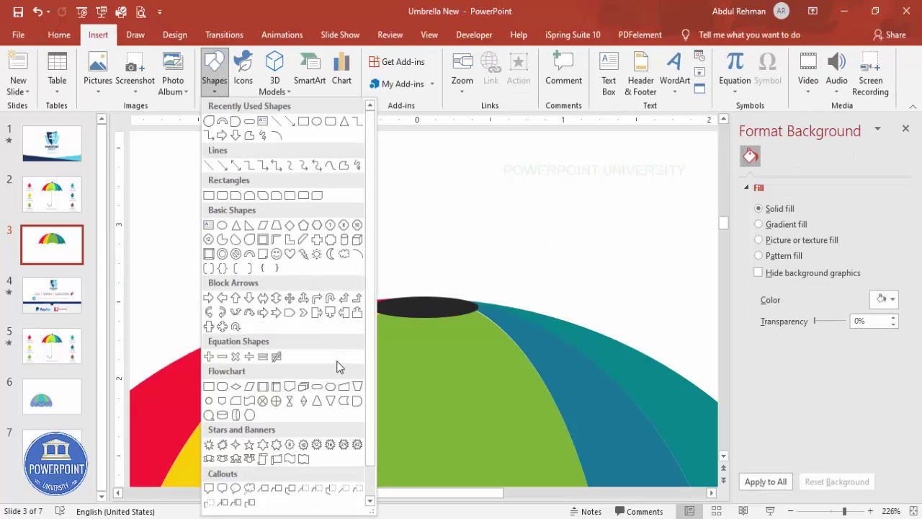
click(357, 401)
drag(417, 186, 495, 206)
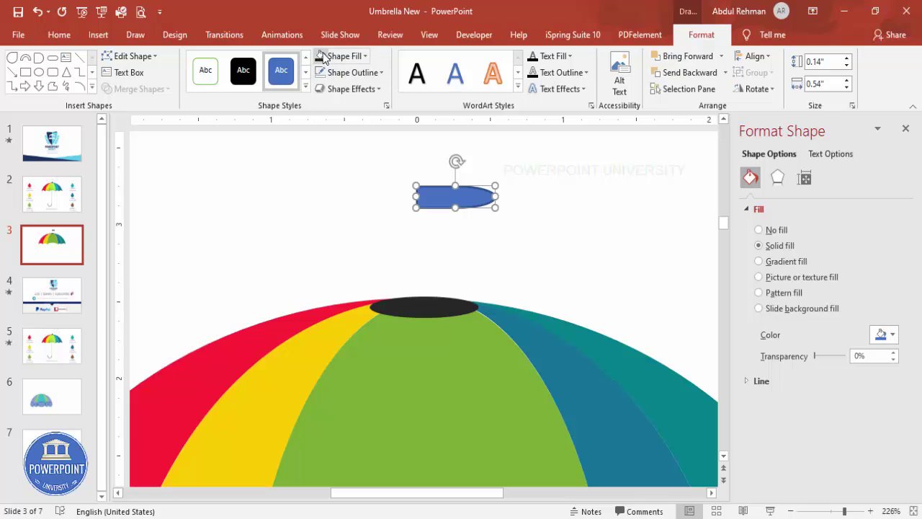
click(320, 57)
click(346, 74)
click(352, 224)
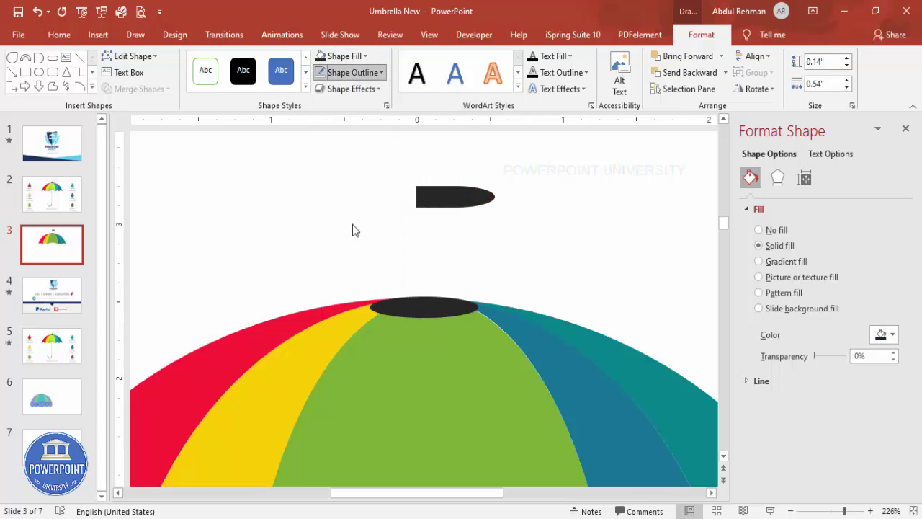
Rotate the tip left 90° upright and set it onto the black cap
click(757, 89)
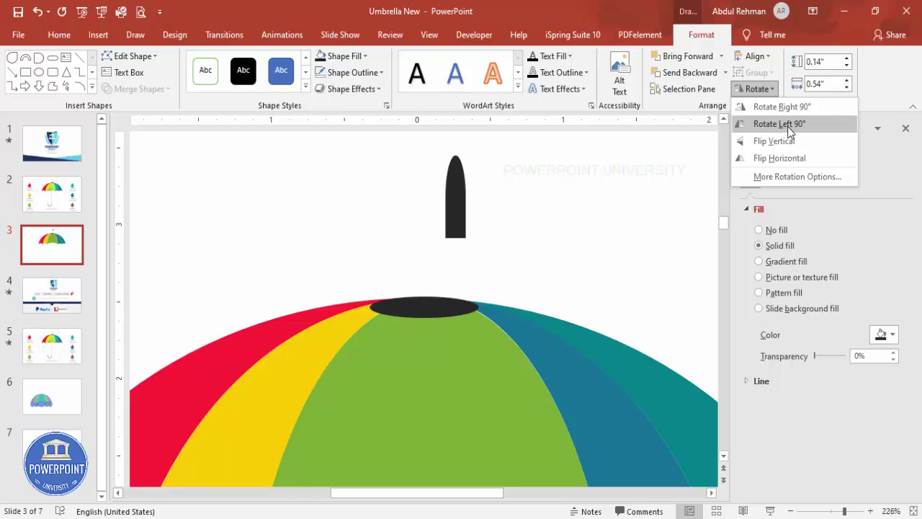
click(777, 124)
drag(424, 194, 430, 275)
click(541, 261)
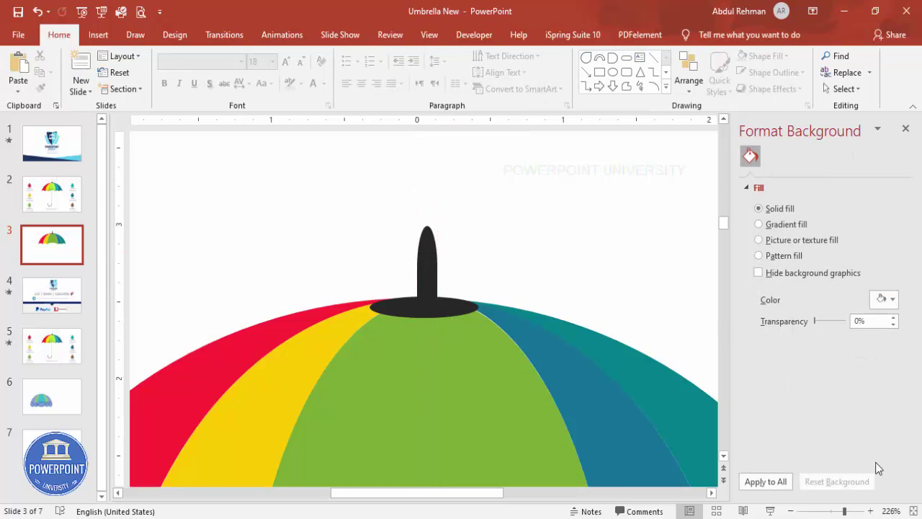
Lower the black tip onto the canopy top, then select the green panel
click(912, 509)
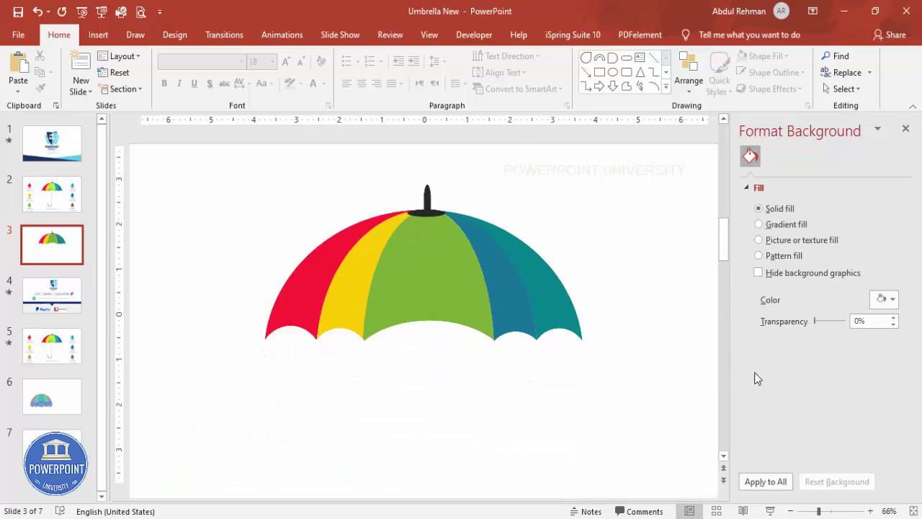
click(422, 190)
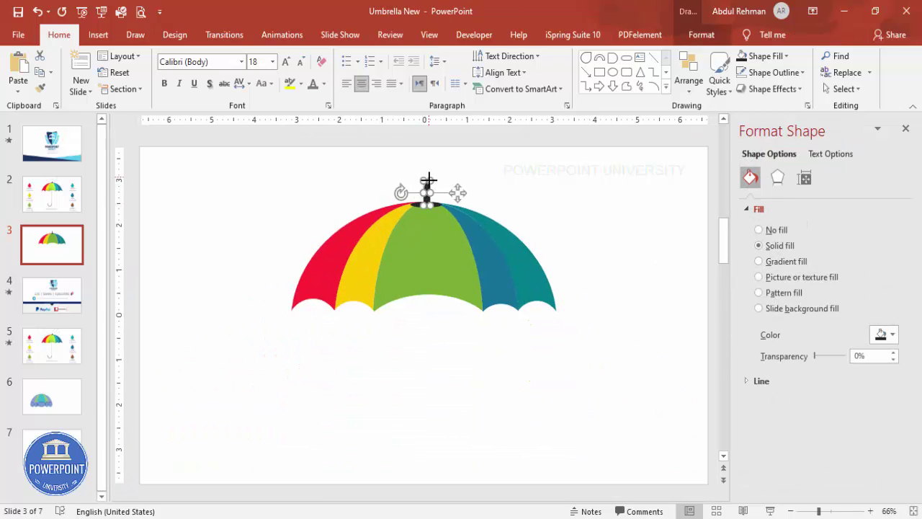
drag(429, 178, 427, 190)
drag(427, 186, 426, 188)
click(514, 175)
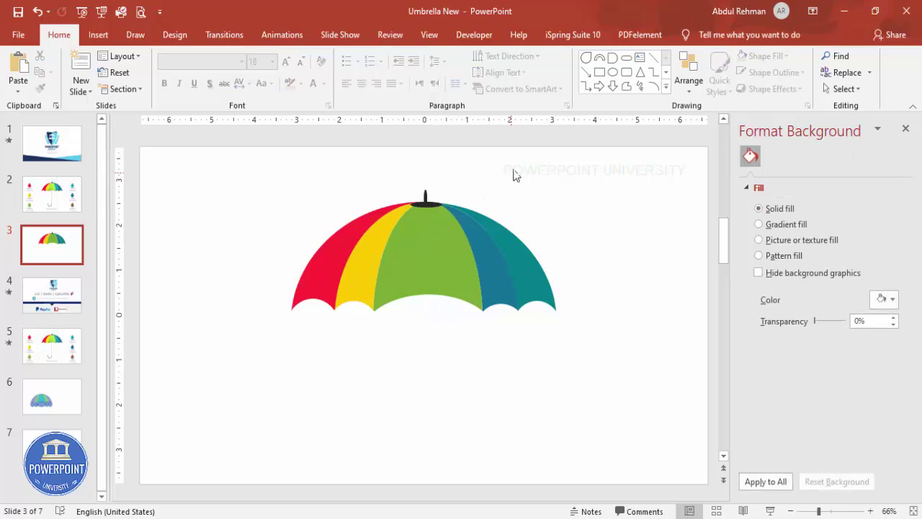
click(440, 196)
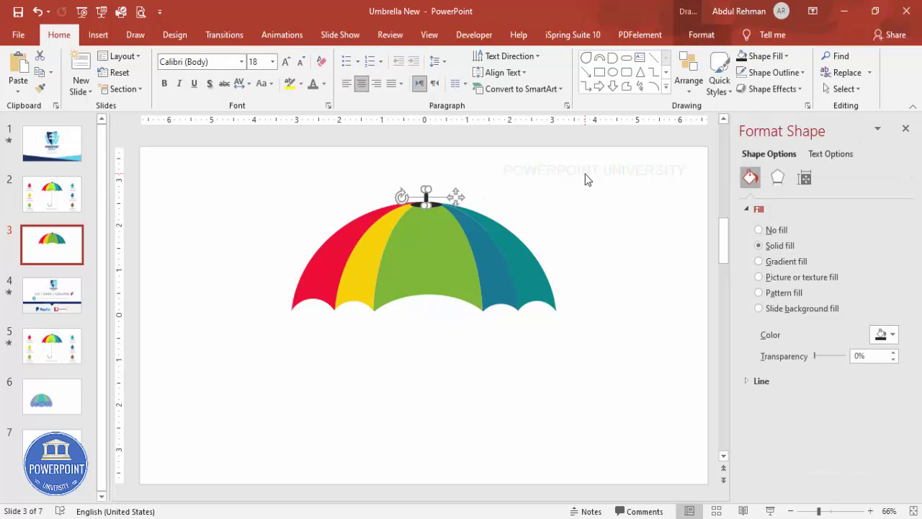
click(565, 203)
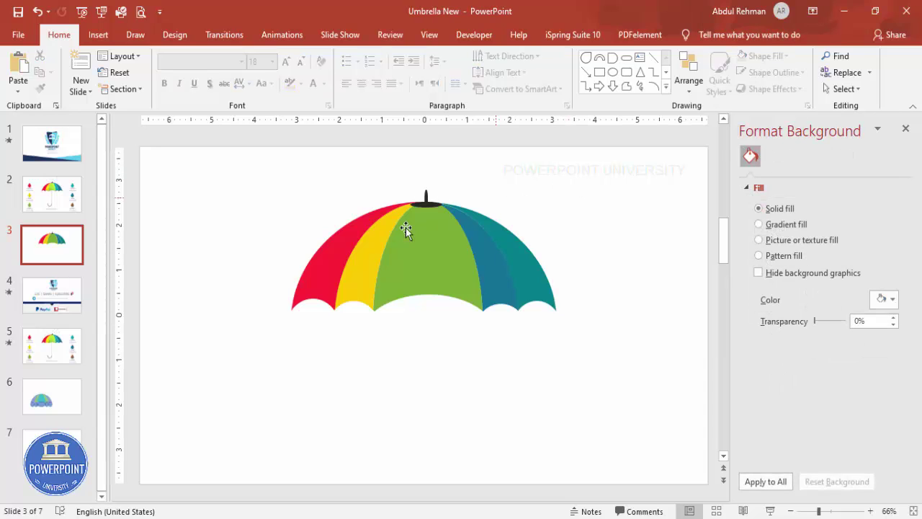
click(422, 256)
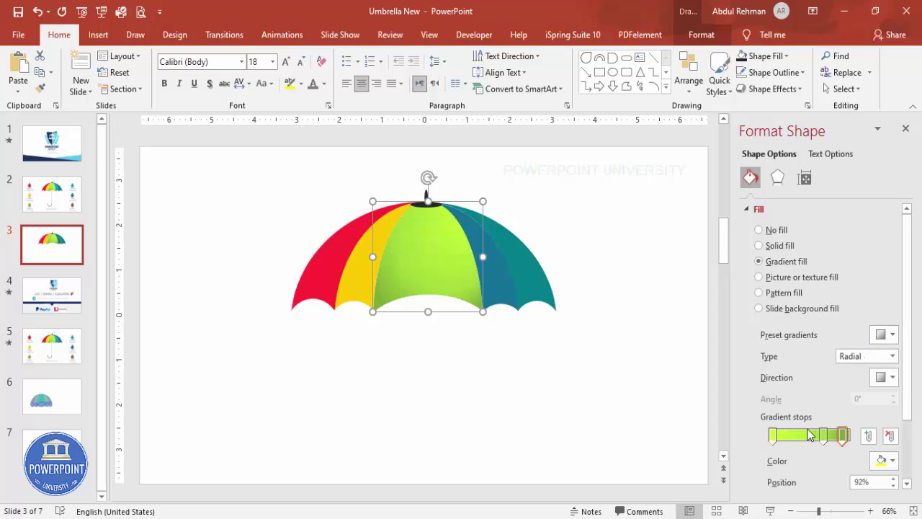
Move the green panel's radial gradient stops to 60% and 53% and choose a direction preset
drag(823, 441, 819, 441)
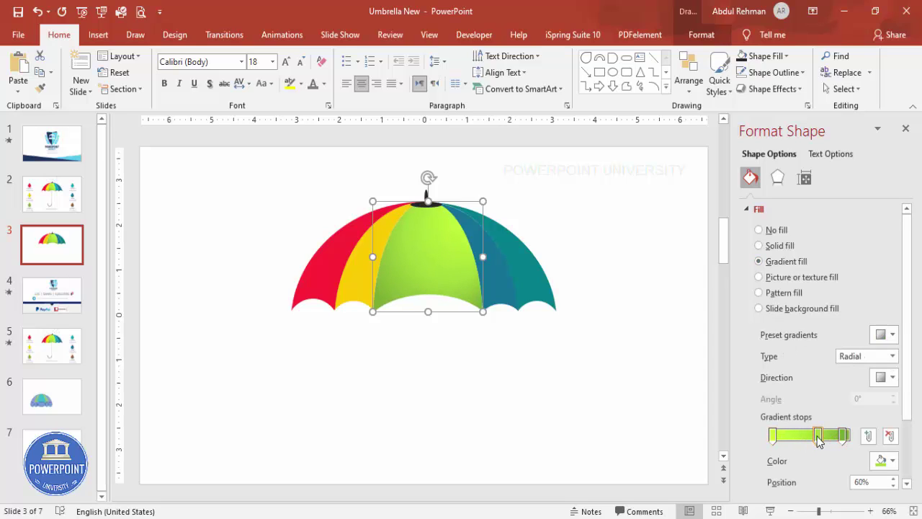
click(858, 356)
click(861, 386)
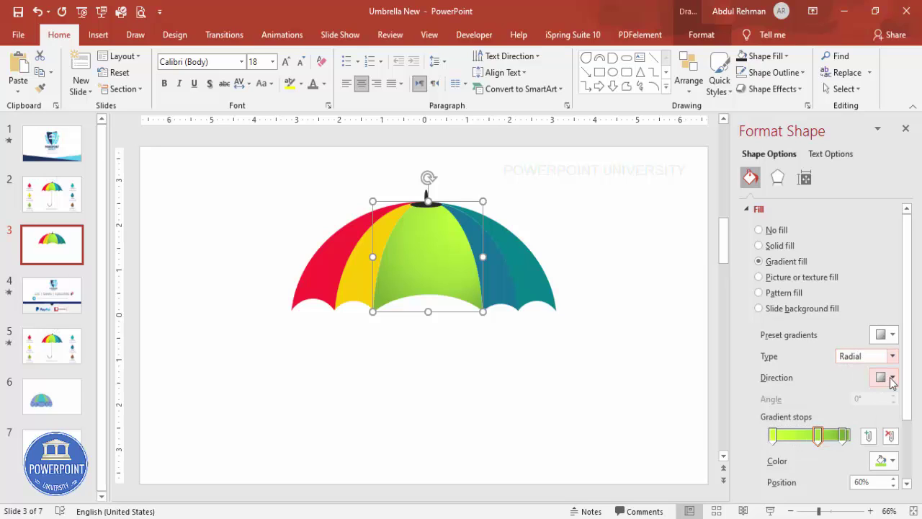
click(890, 378)
click(873, 405)
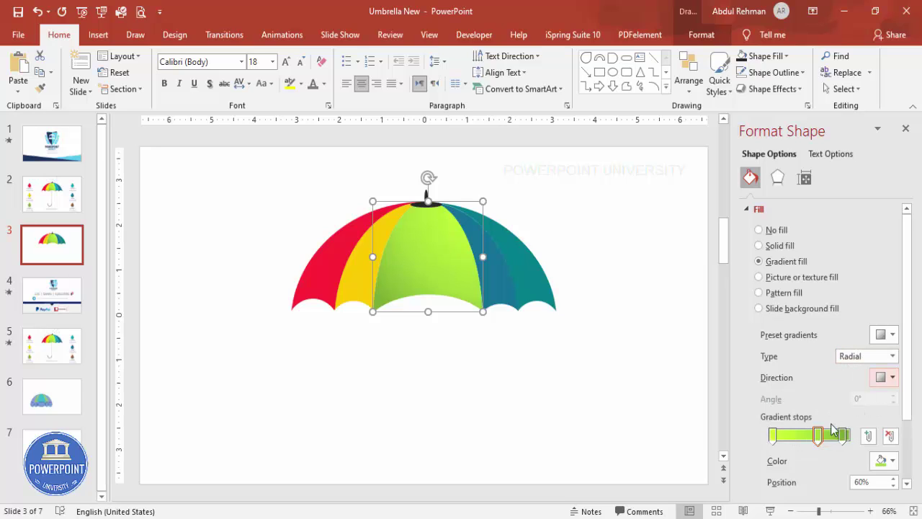
drag(817, 440, 834, 439)
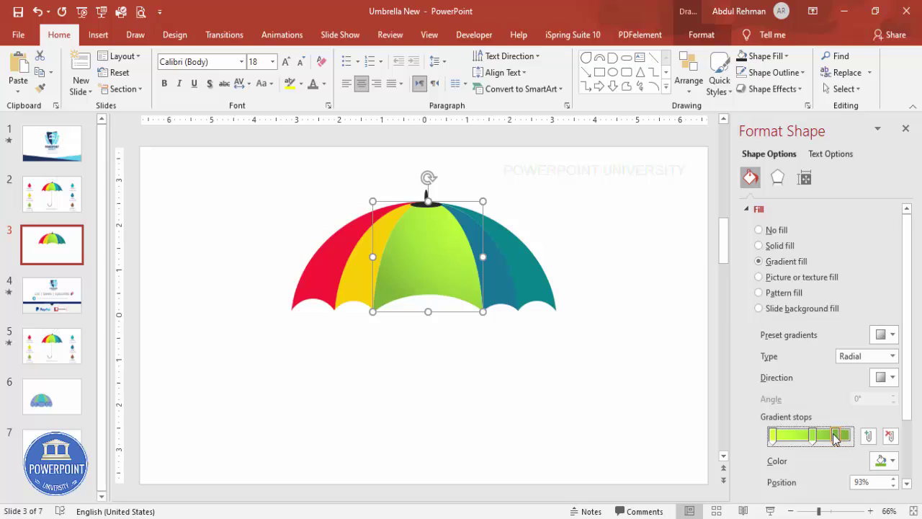
Give the yellow panel a gradient fill with gold and yellow recent colours on its 84%, 53% and 0% stops
click(357, 291)
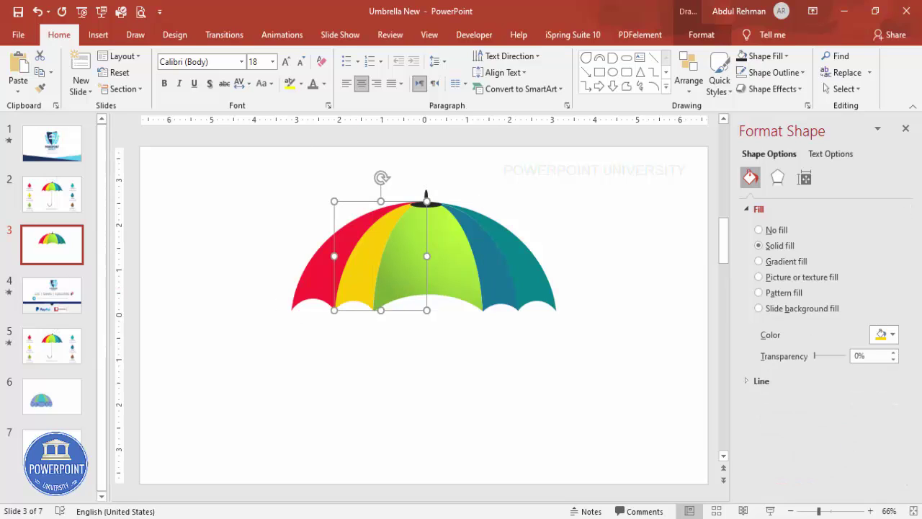
click(793, 263)
click(839, 436)
click(892, 461)
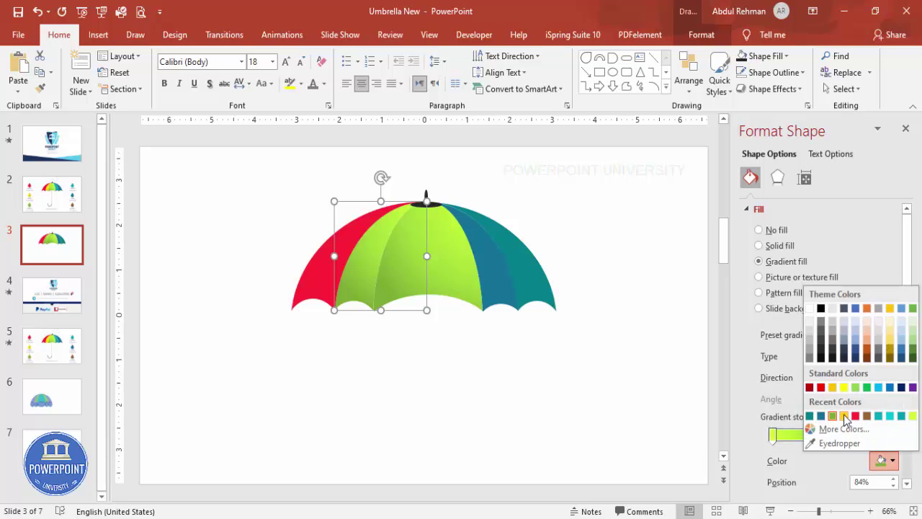
click(844, 416)
click(813, 435)
click(891, 461)
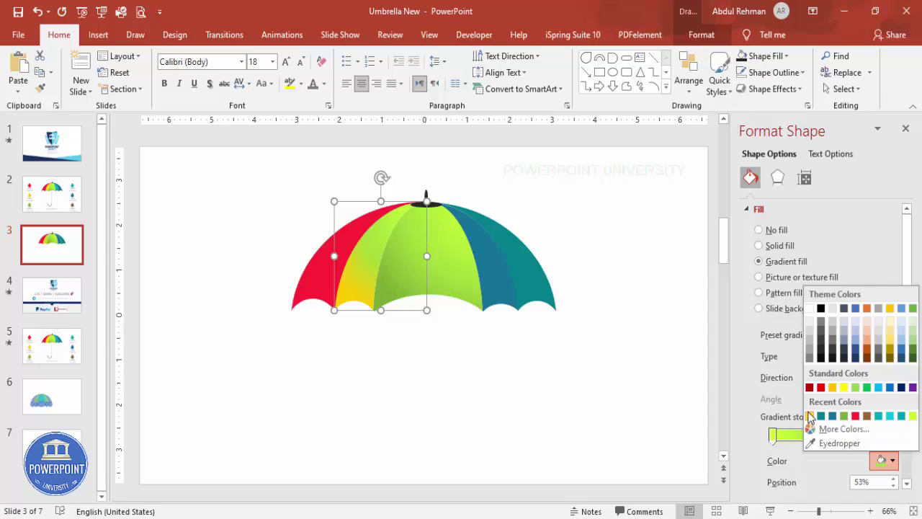
click(810, 416)
click(772, 435)
click(891, 461)
click(809, 416)
Set custom colours #FED31E on the 0% stop and #F1C301 on the 84% stop
click(892, 461)
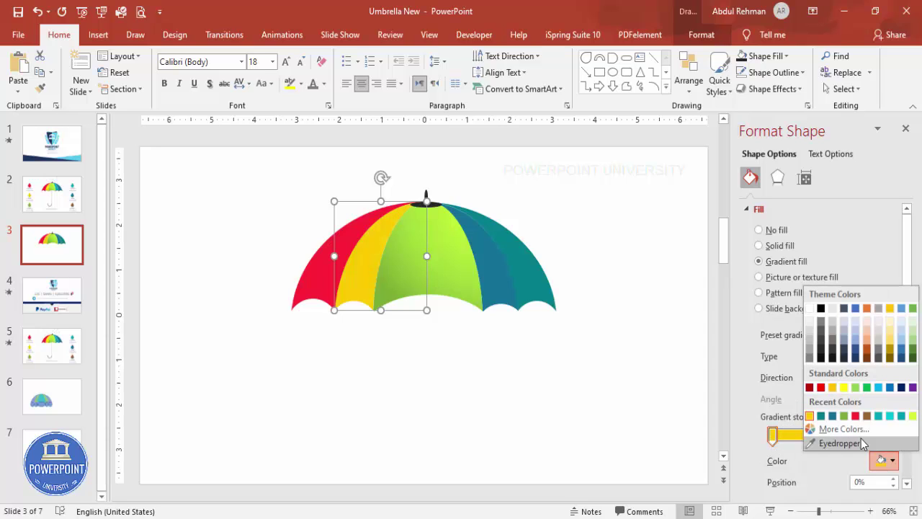
click(845, 429)
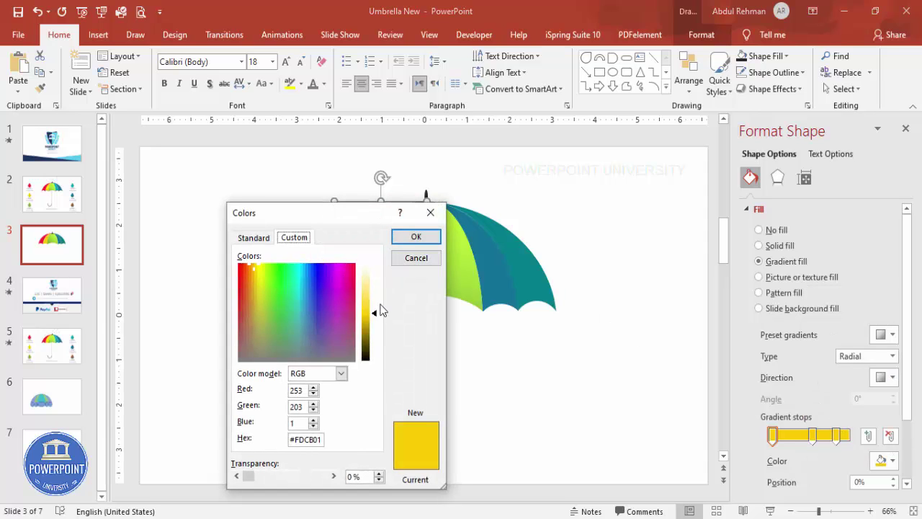
drag(374, 315, 375, 311)
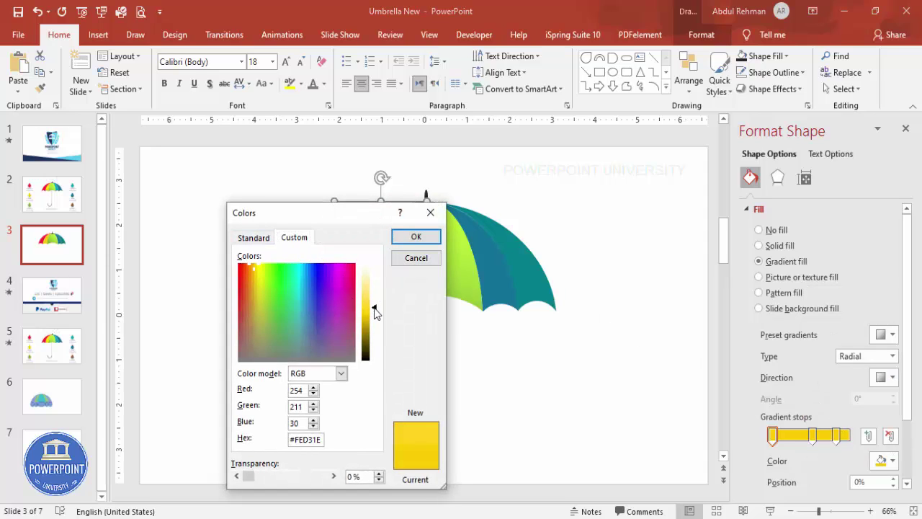
click(409, 236)
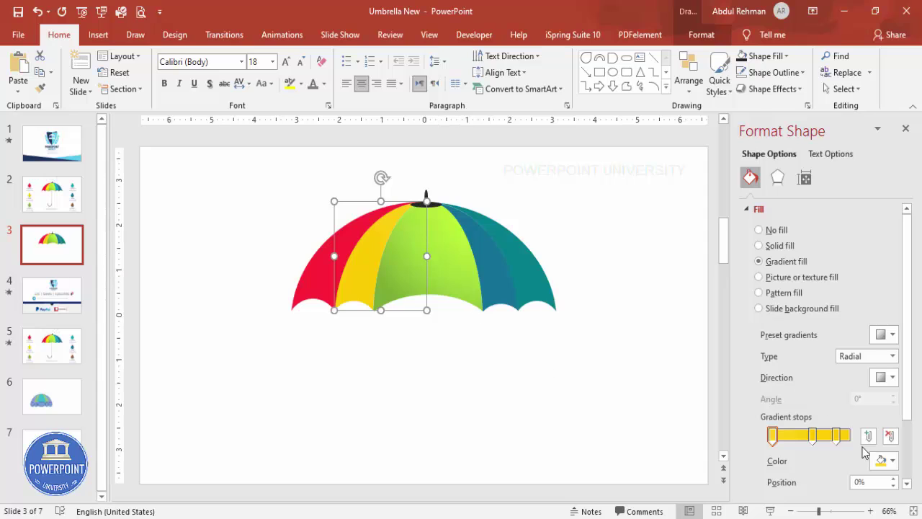
click(836, 434)
click(891, 460)
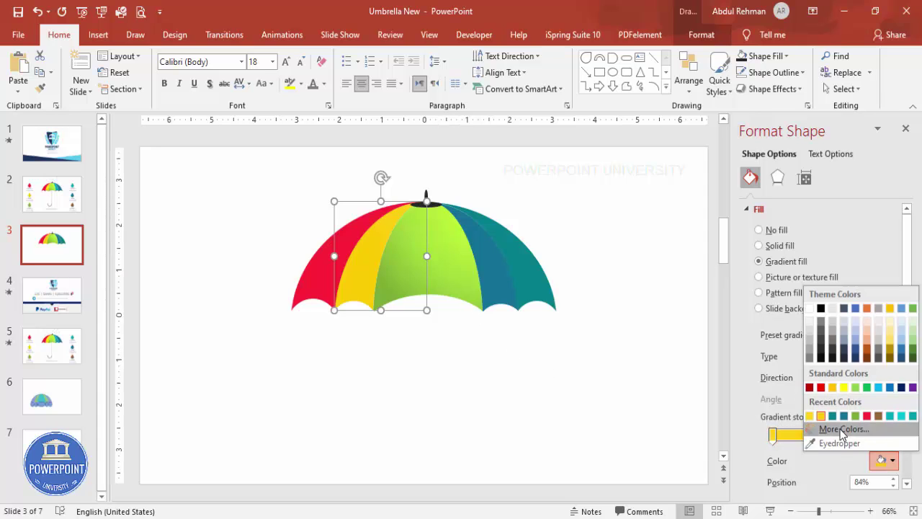
click(841, 431)
drag(382, 318, 384, 313)
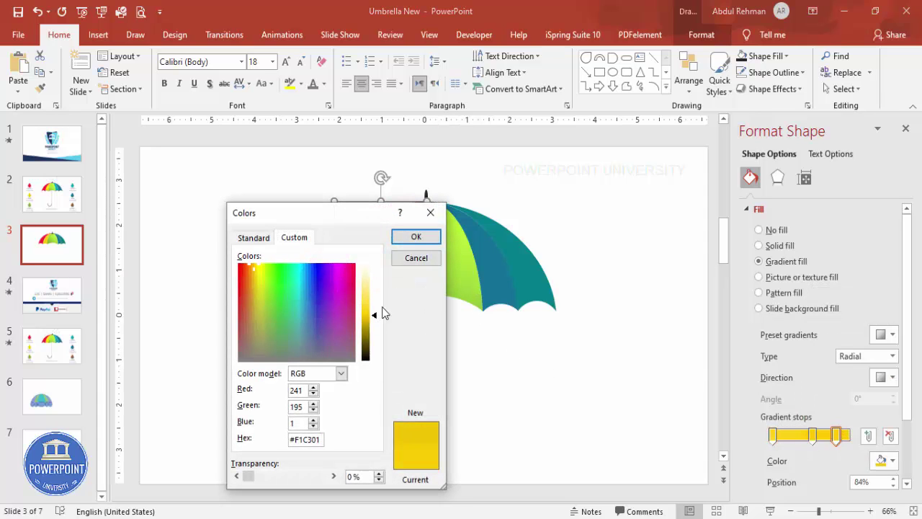
click(414, 237)
click(439, 367)
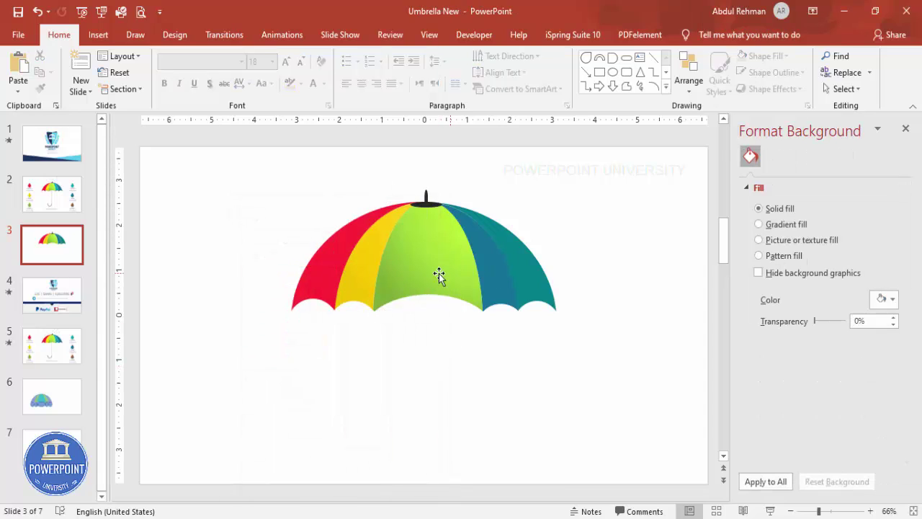